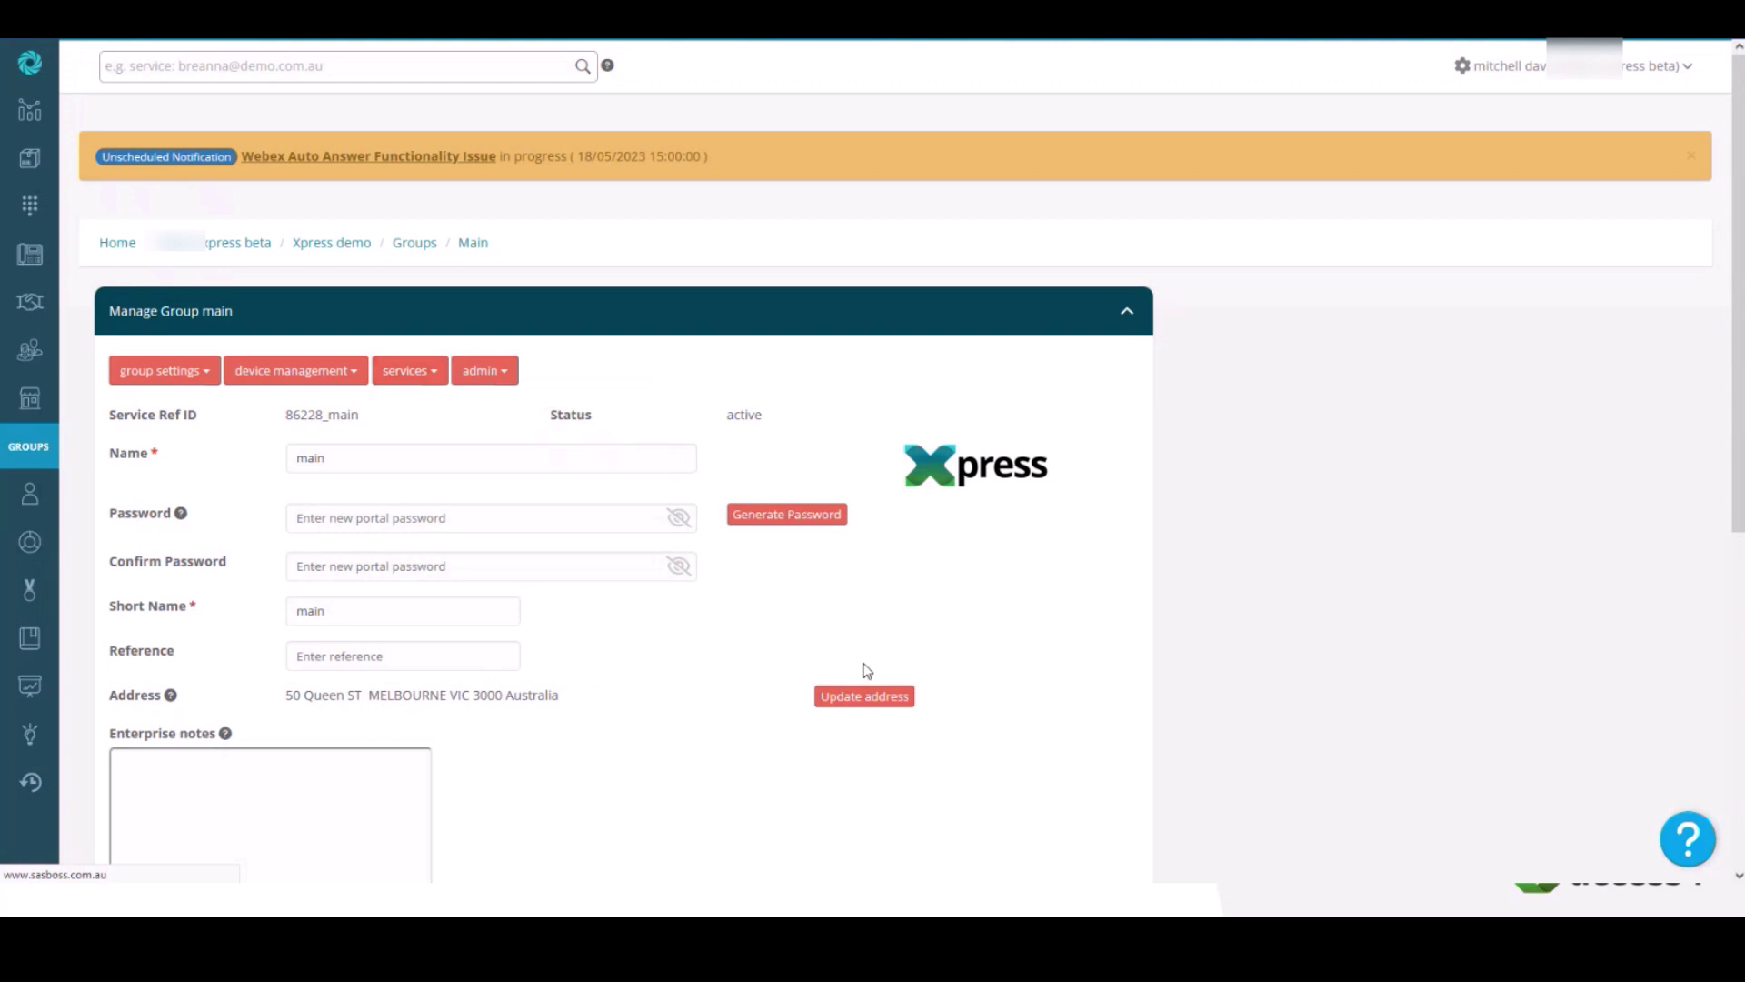
Open the call centre queue creation wizard for the main group and enter Support_queue as the user ID
scroll(790, 653, down, 3)
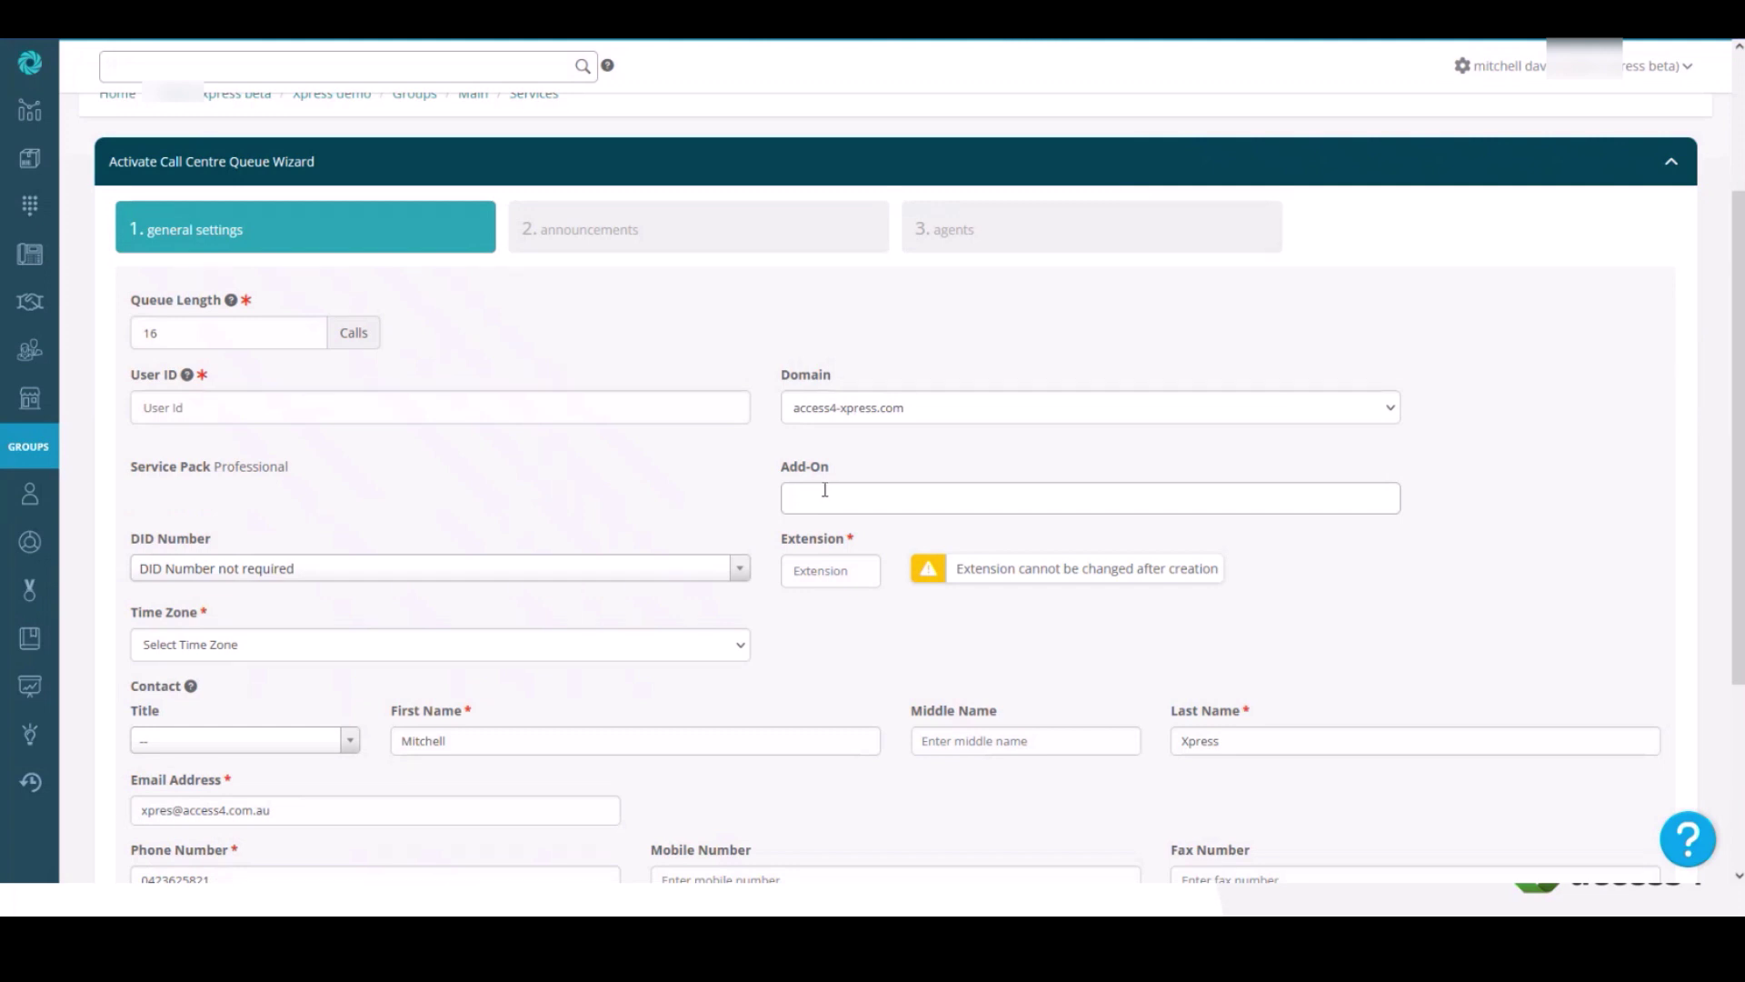
click(354, 405)
text(s)
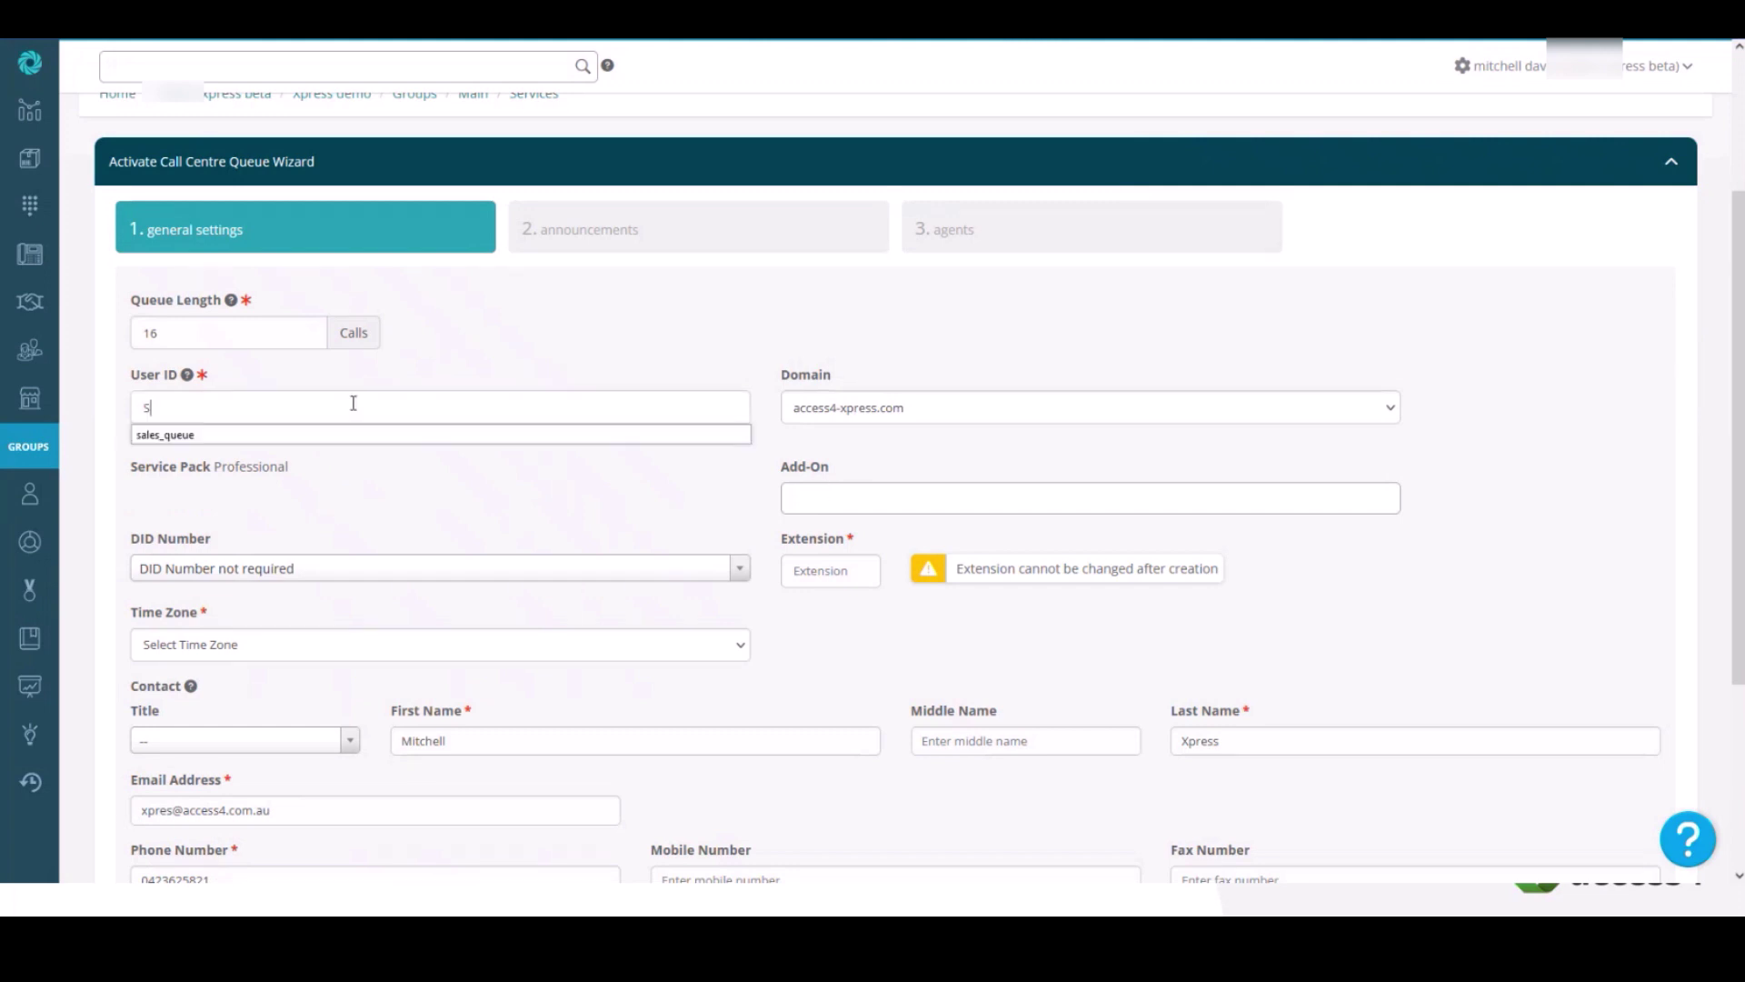
text(uppp)
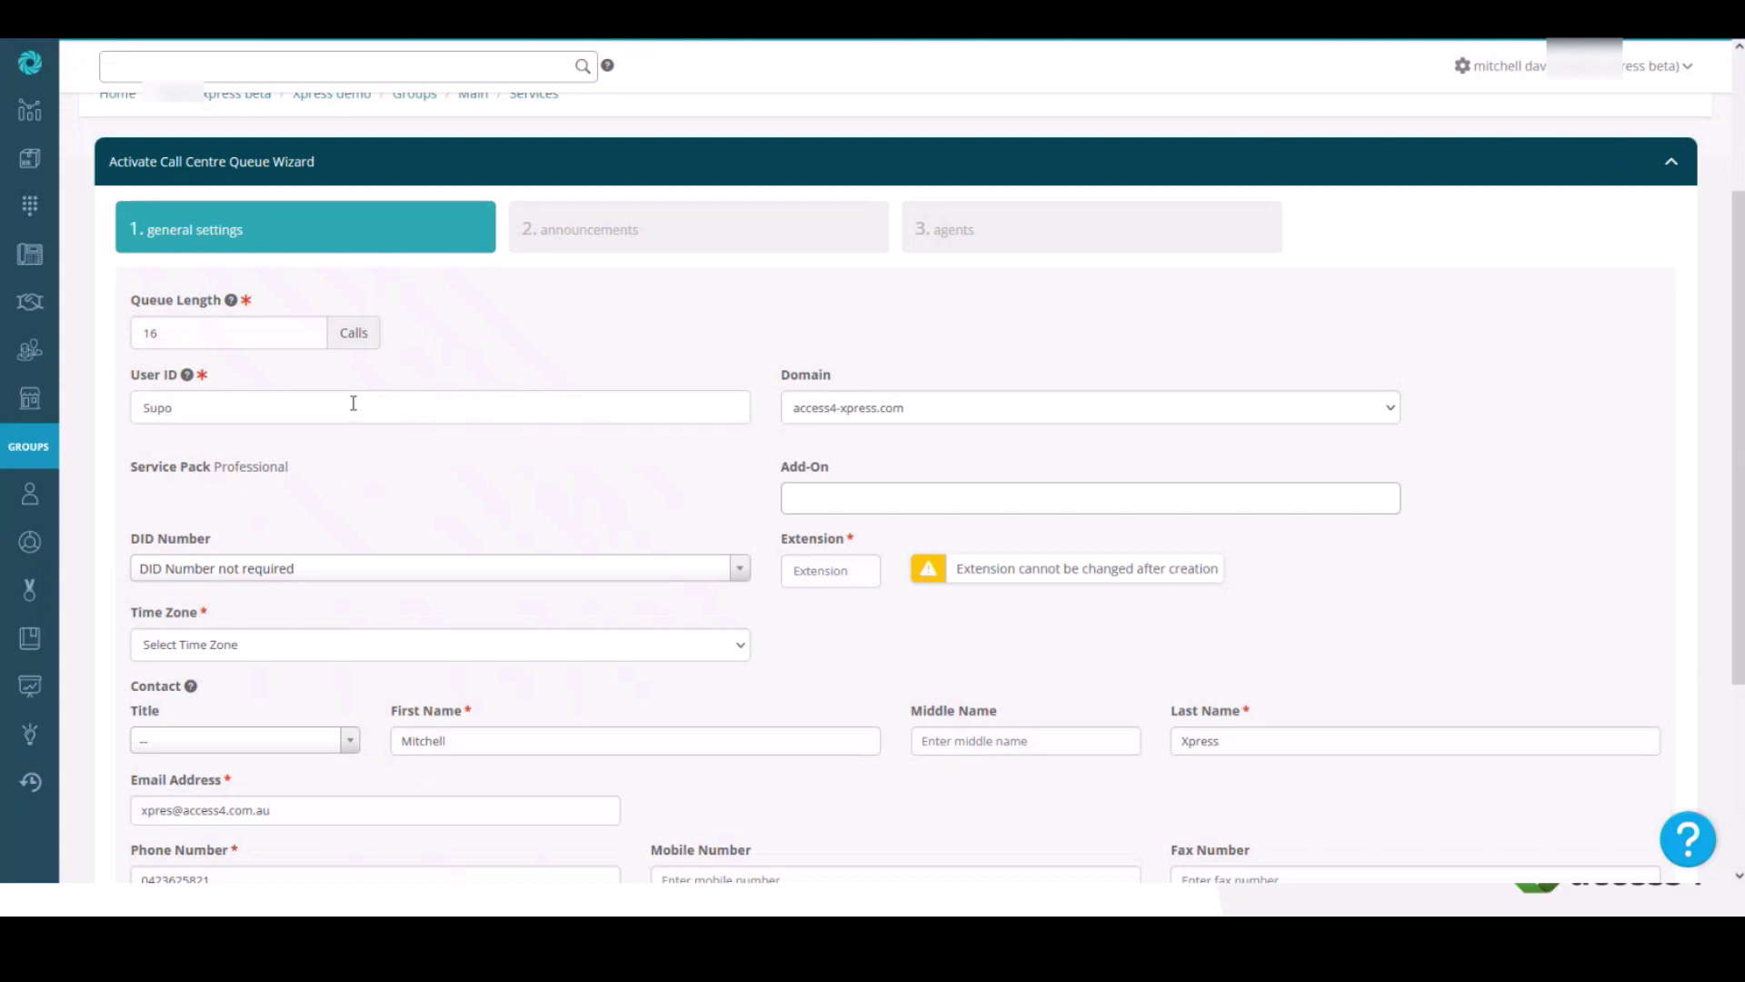
text(rt)
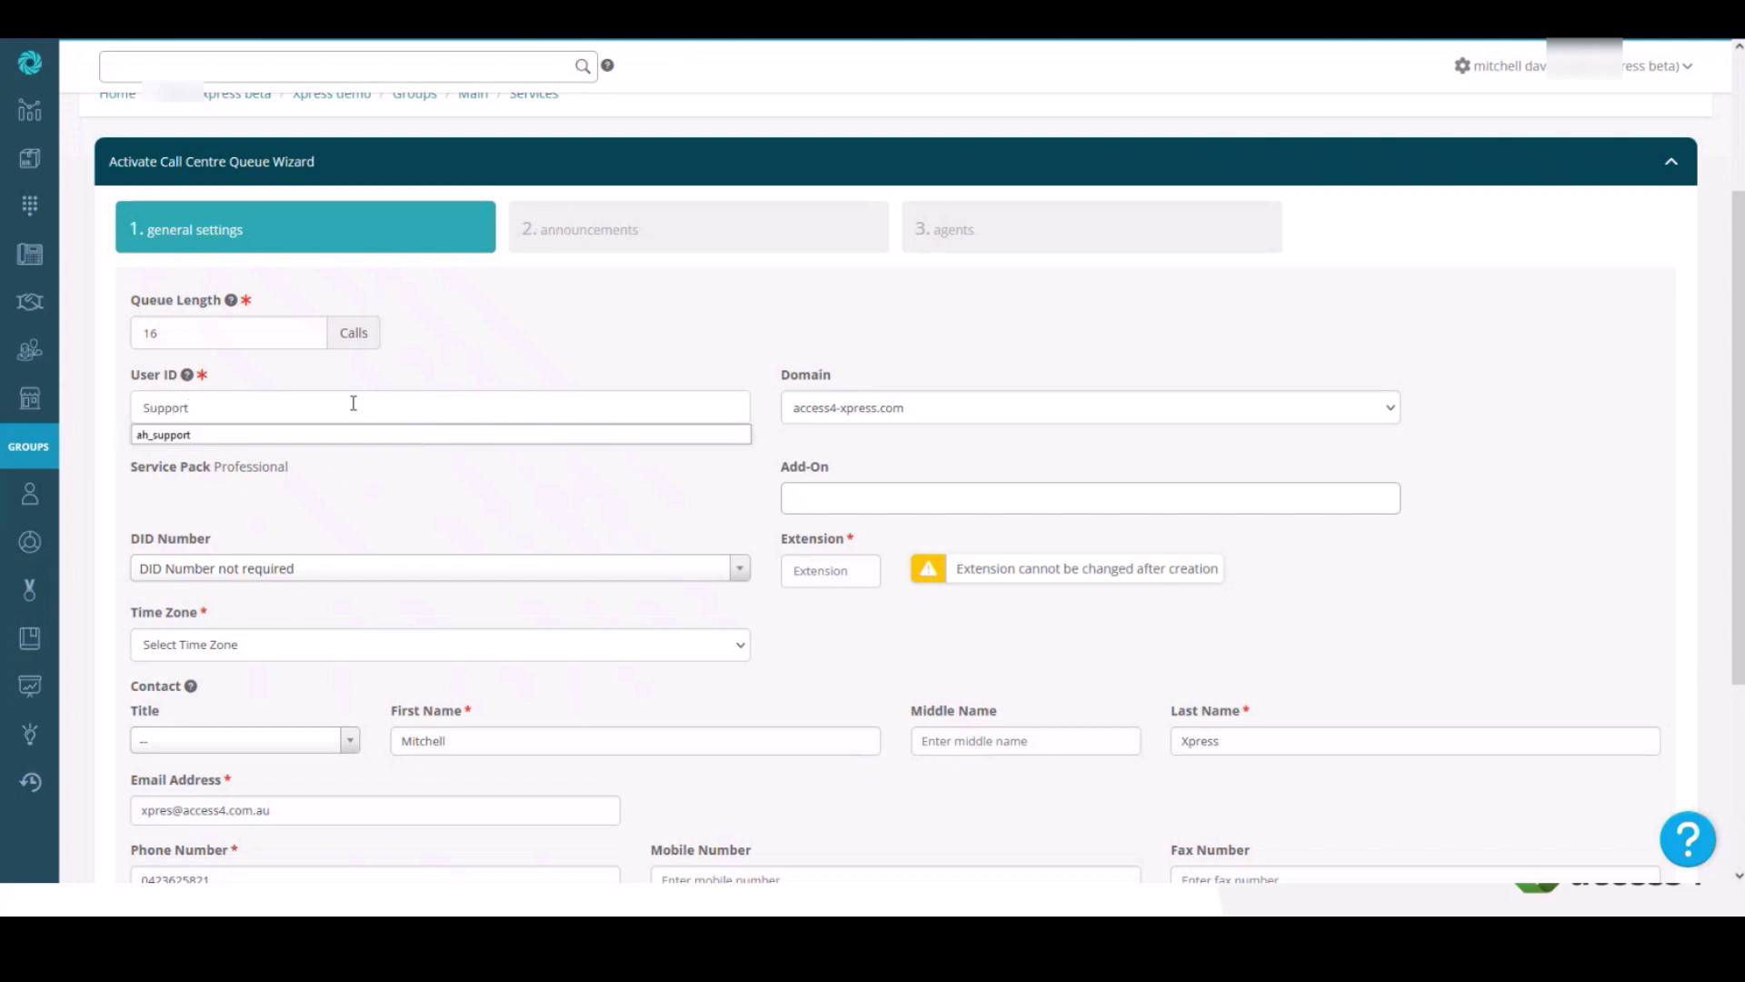
text(_queue)
Compare the queue length with the simultaneous calls and external channels of the Xpress demo enterprise
click(203, 329)
mouse_move(230, 307)
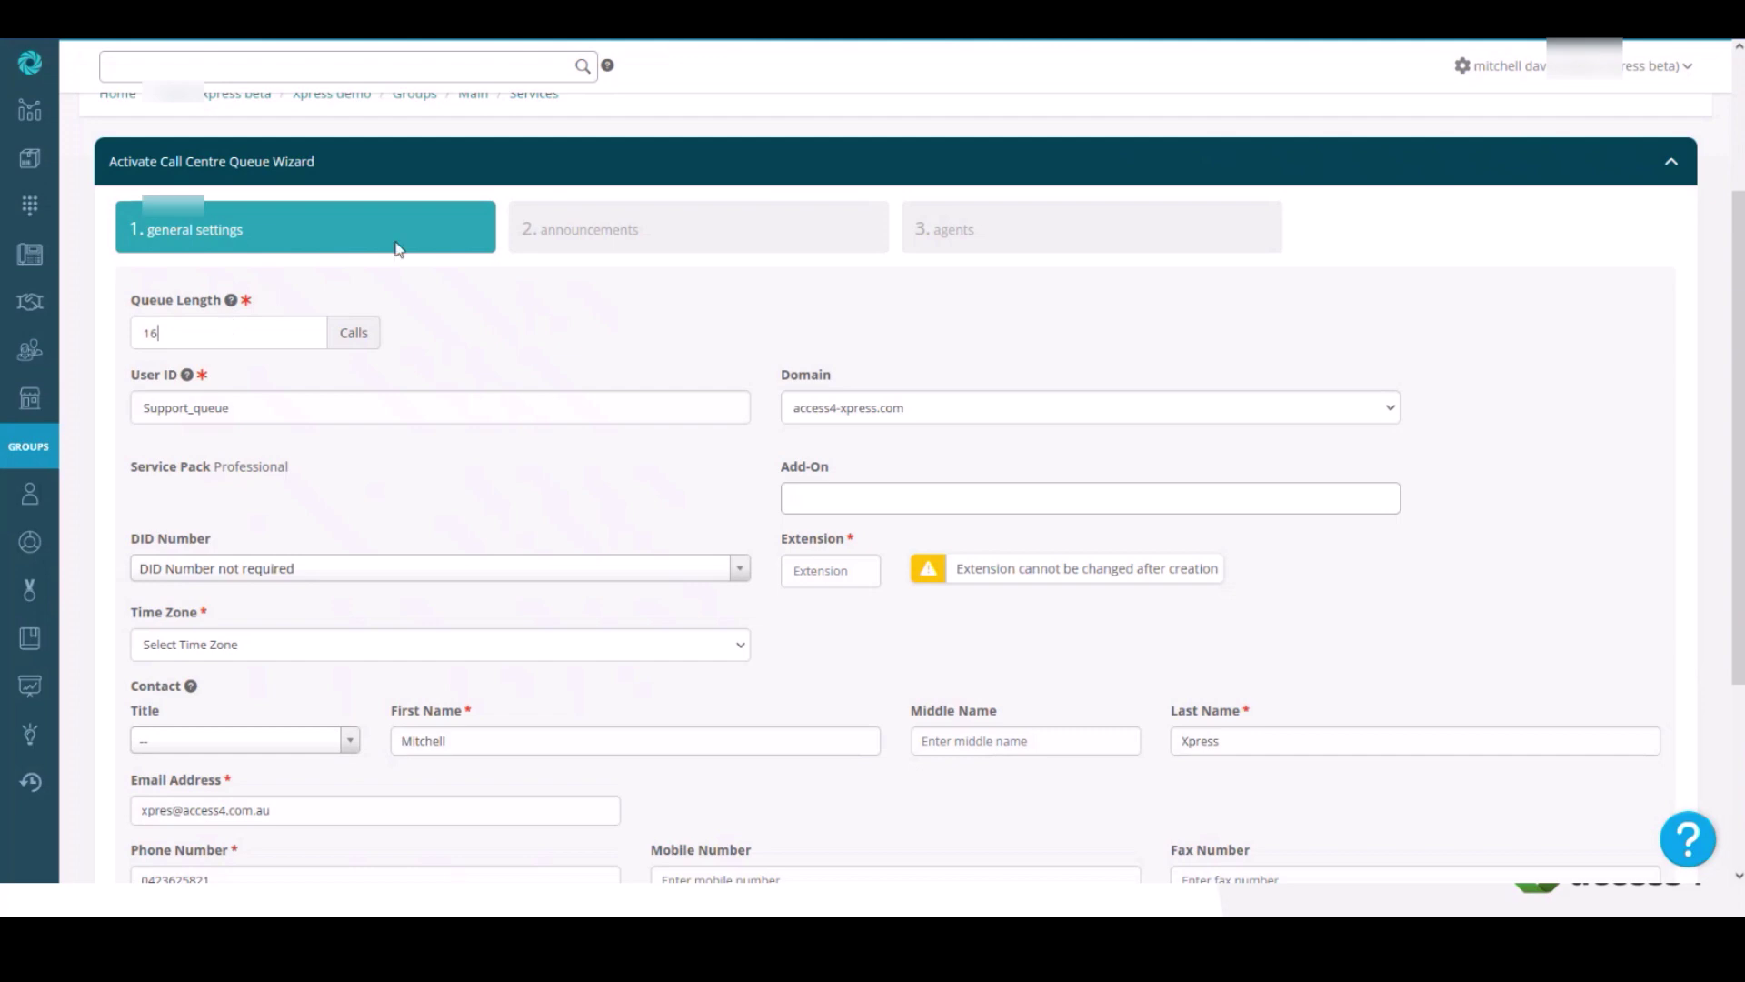
scroll(395, 247, up, 2)
click(307, 202)
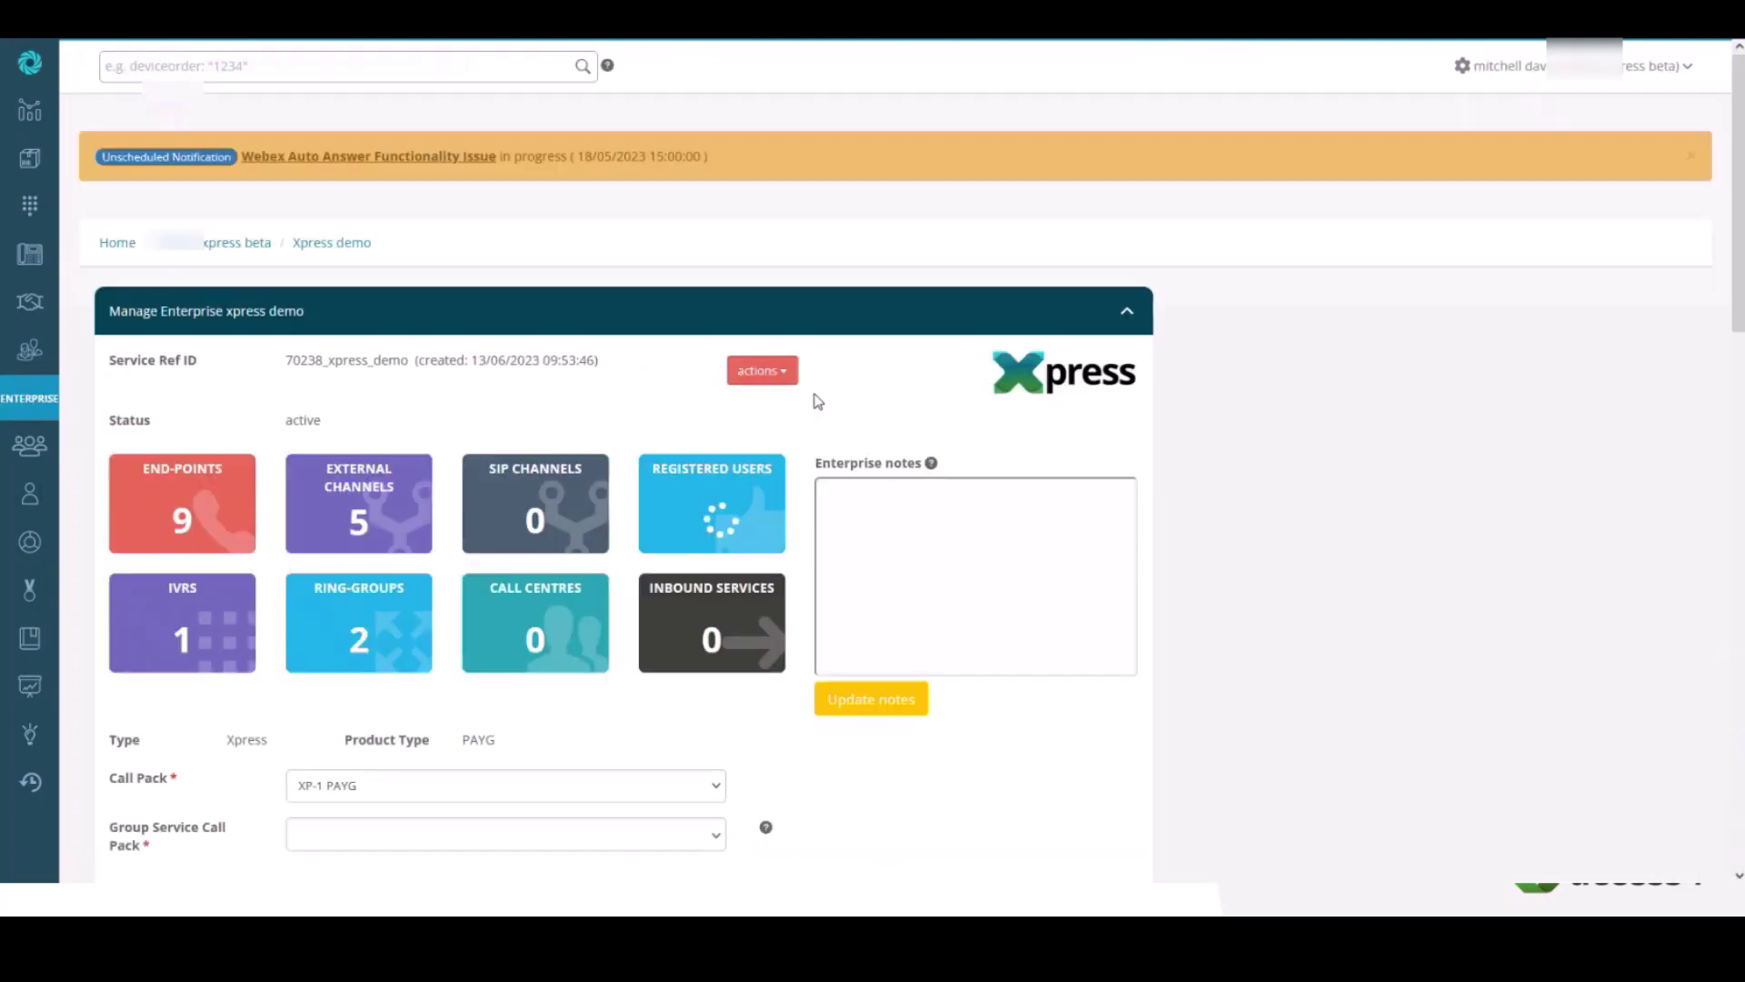
scroll(773, 397, down, 3)
scroll(482, 389, down, 1)
scroll(482, 389, down, 2)
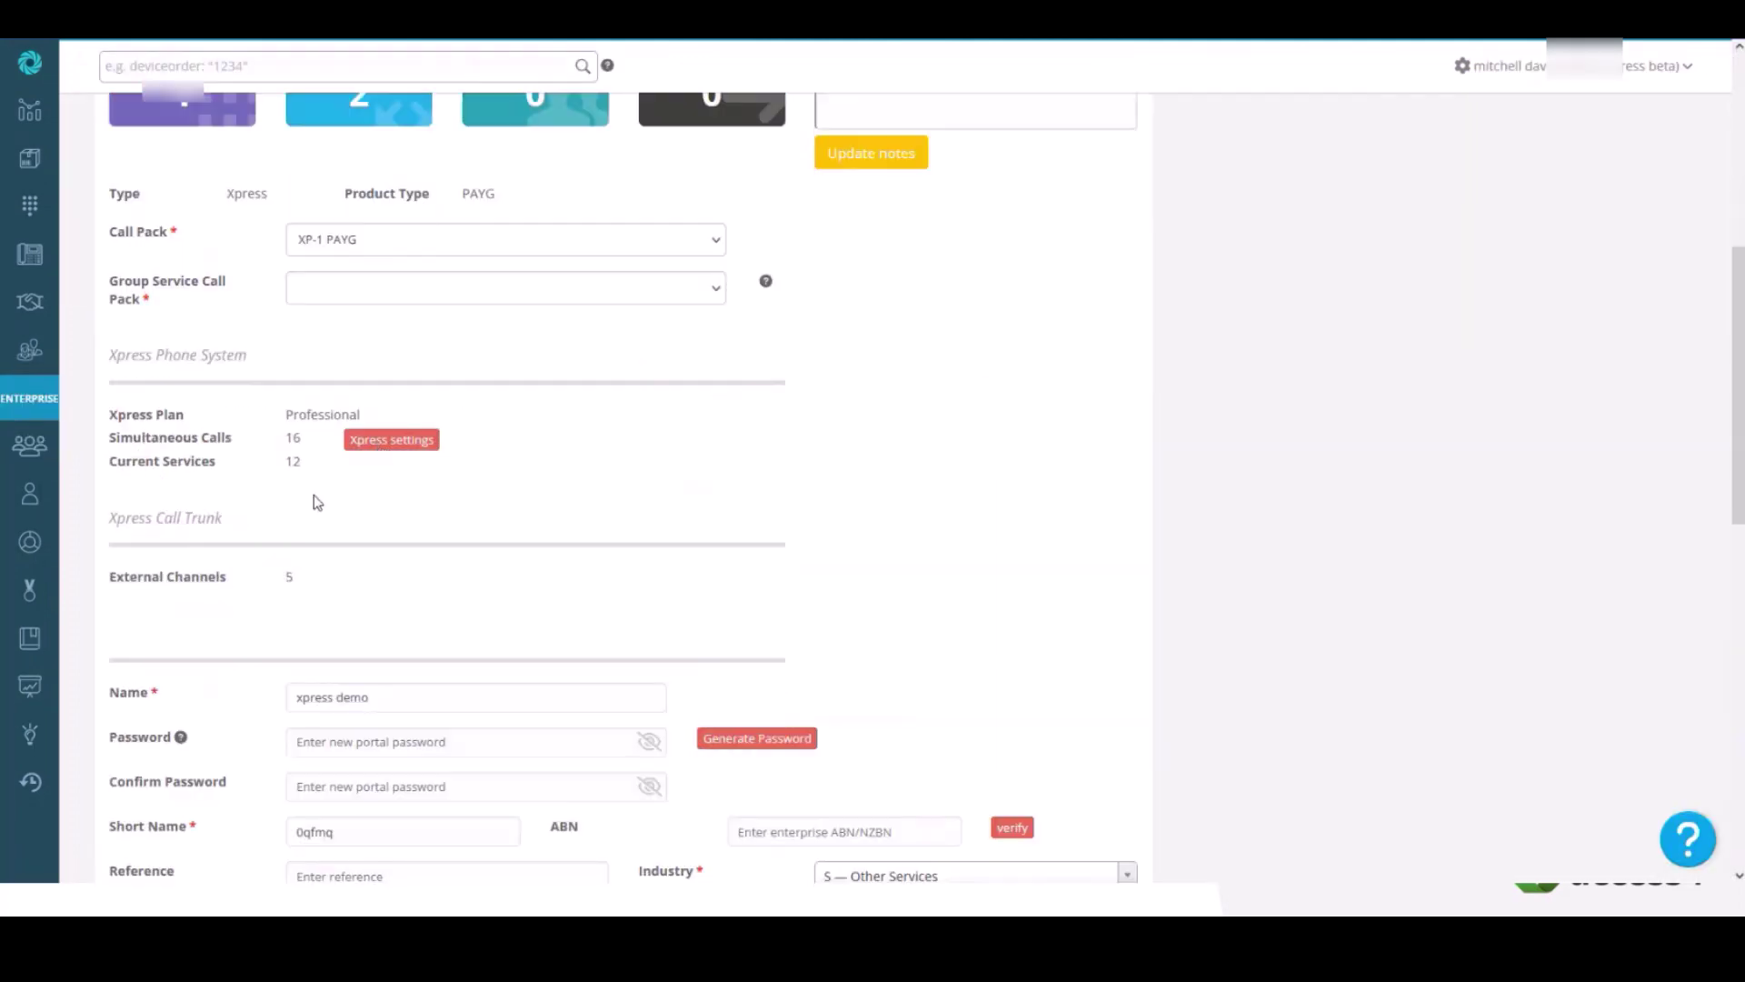
double_click(290, 578)
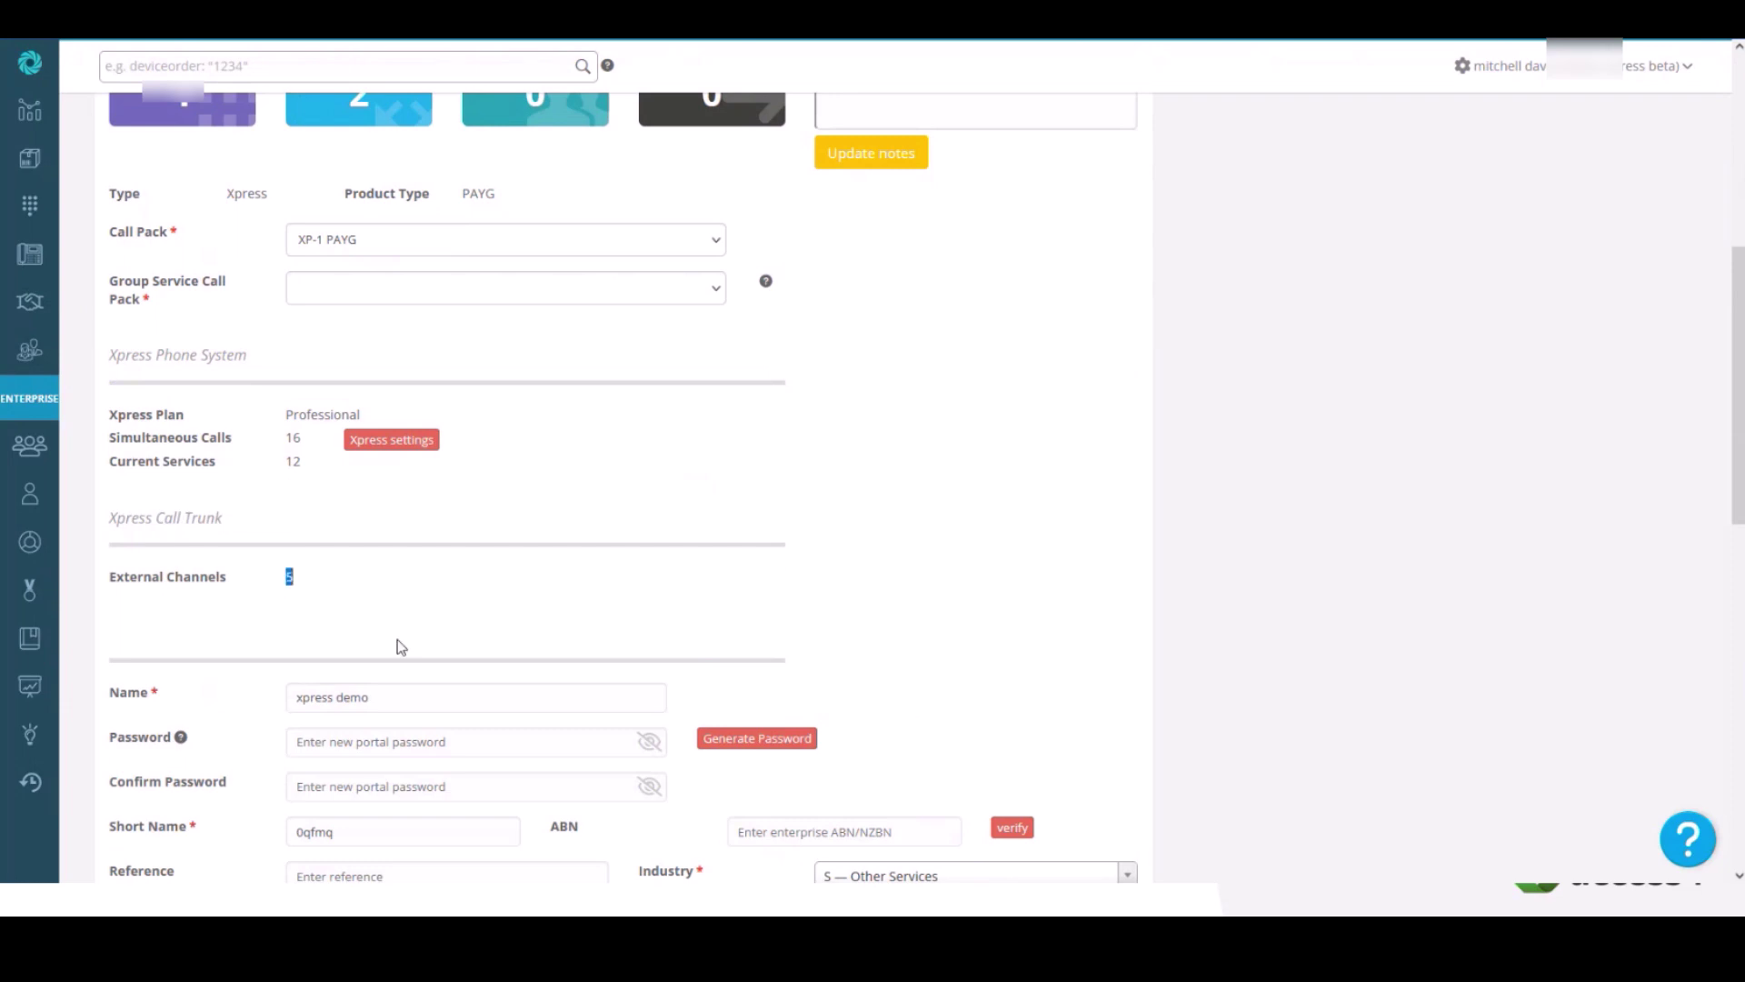
double_click(293, 440)
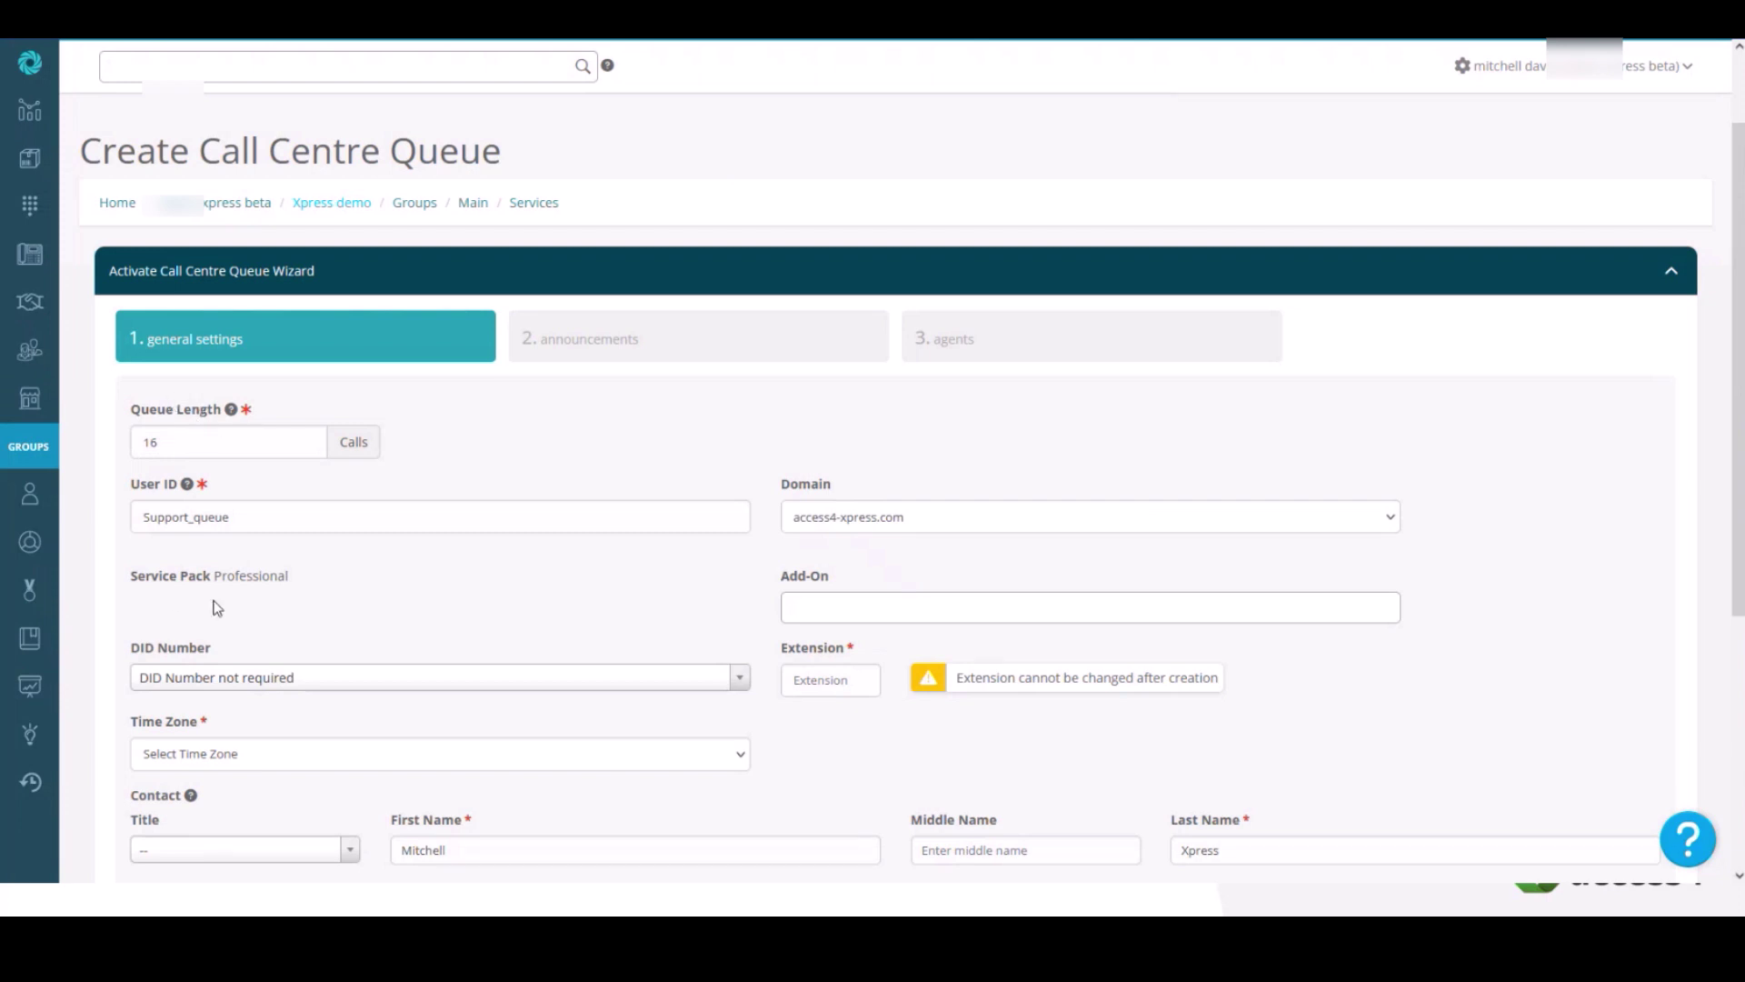
scroll(218, 607, down, 1)
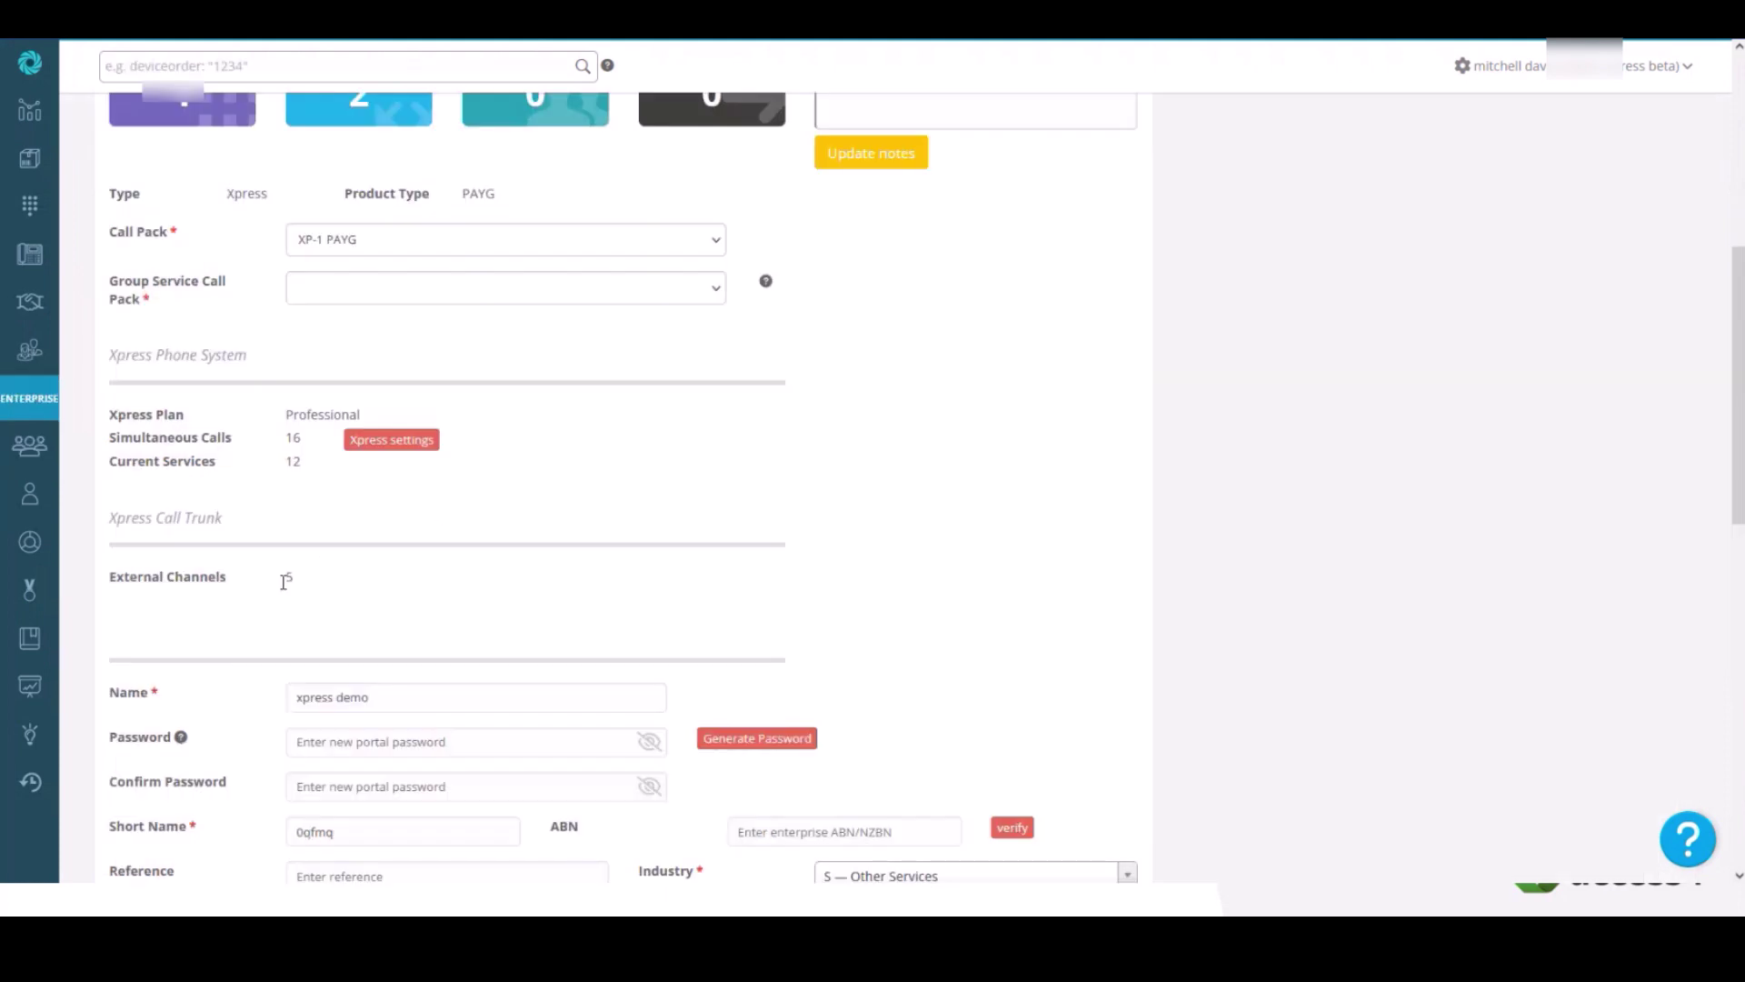
double_click(284, 581)
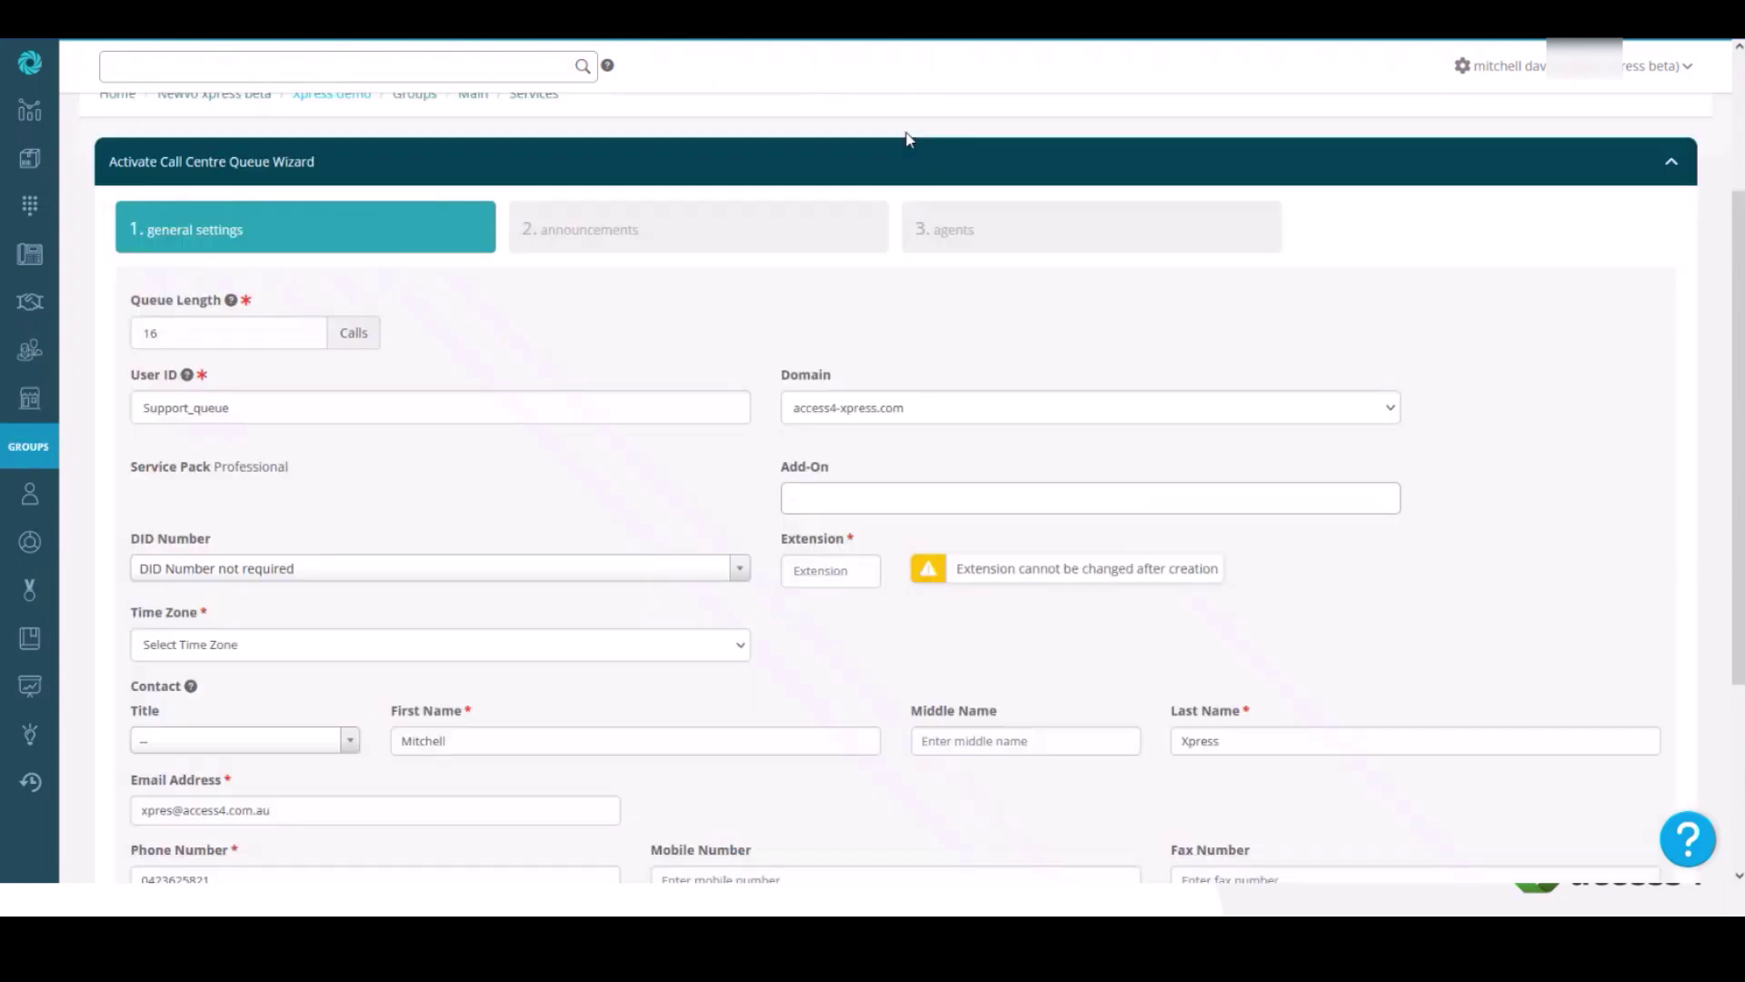
Fill in the general settings with the available DID number, extension 5000, time zone Australia/Melbourne and contact name Support Queue
click(277, 568)
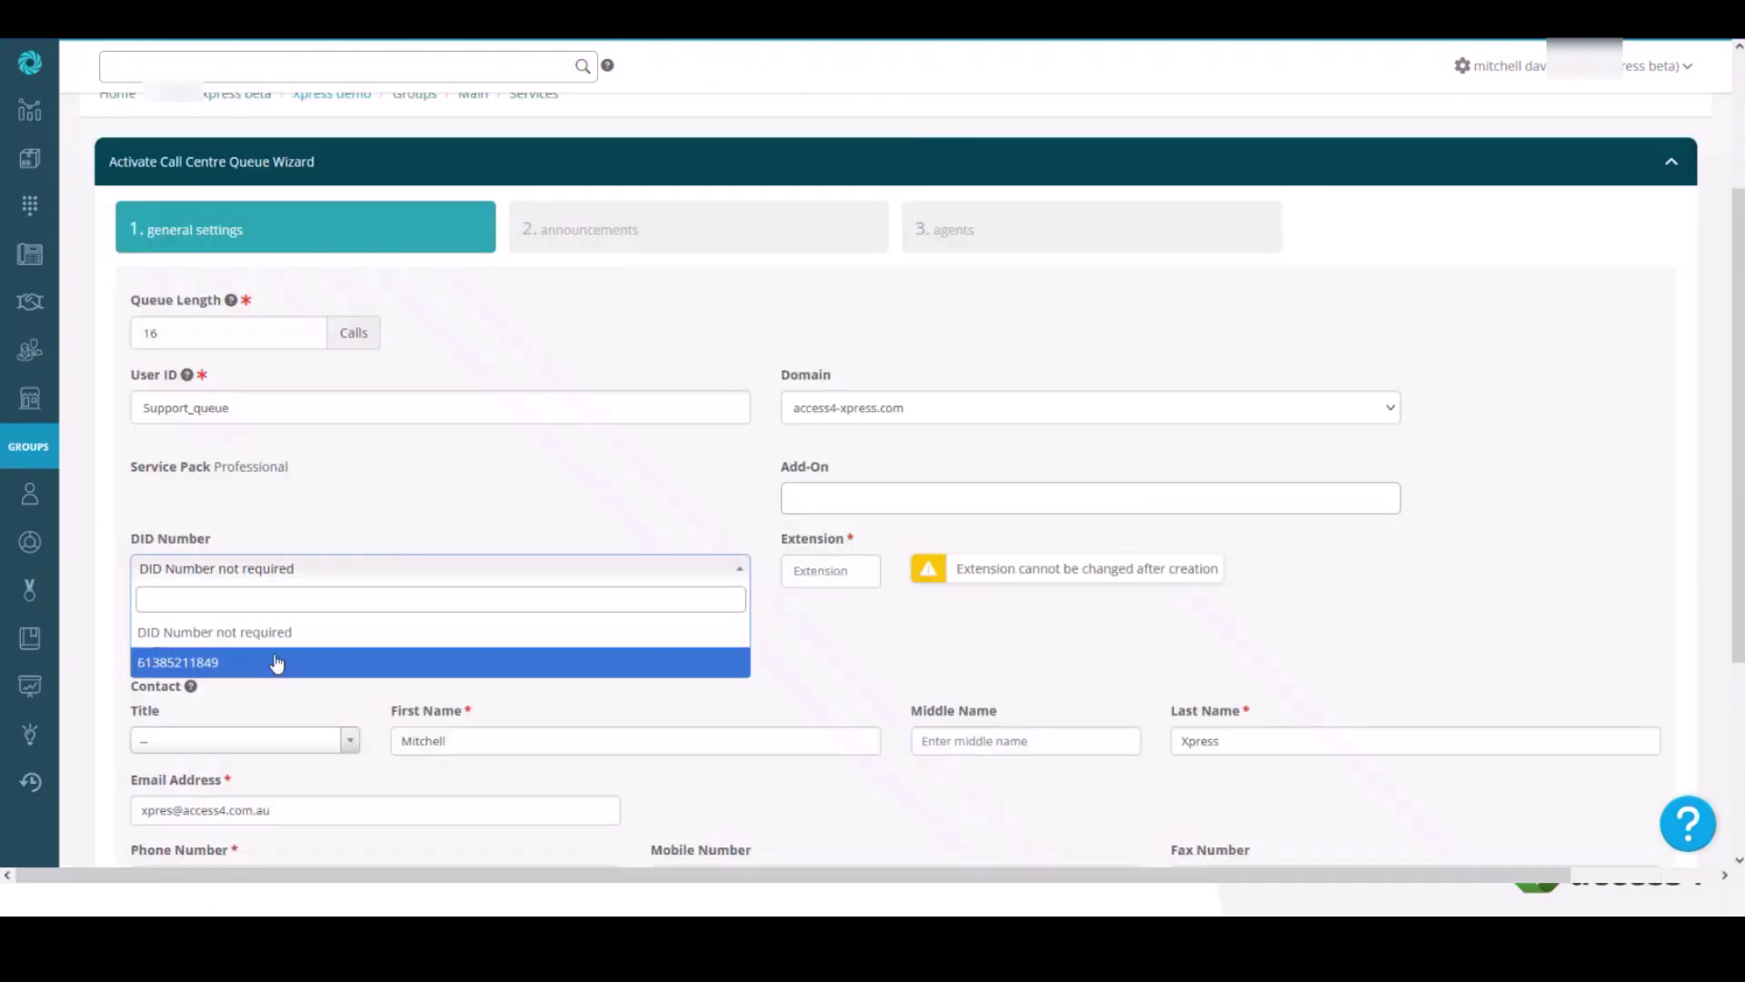
click(276, 662)
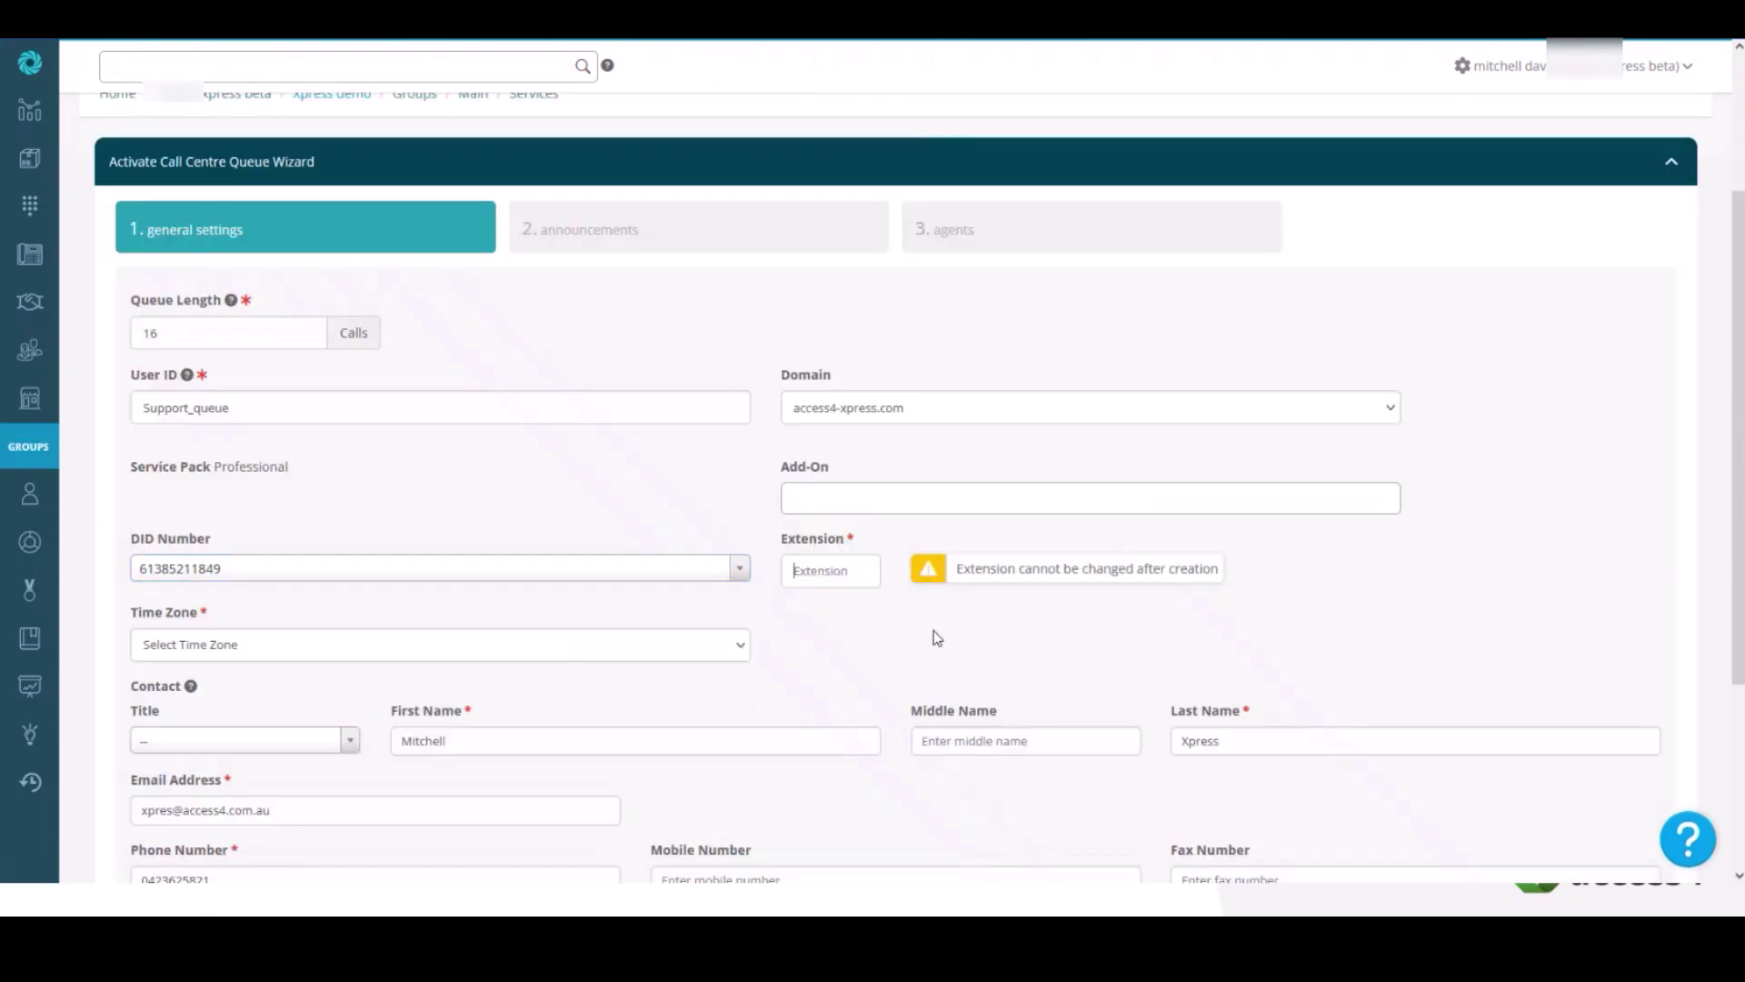
text(5000)
click(511, 643)
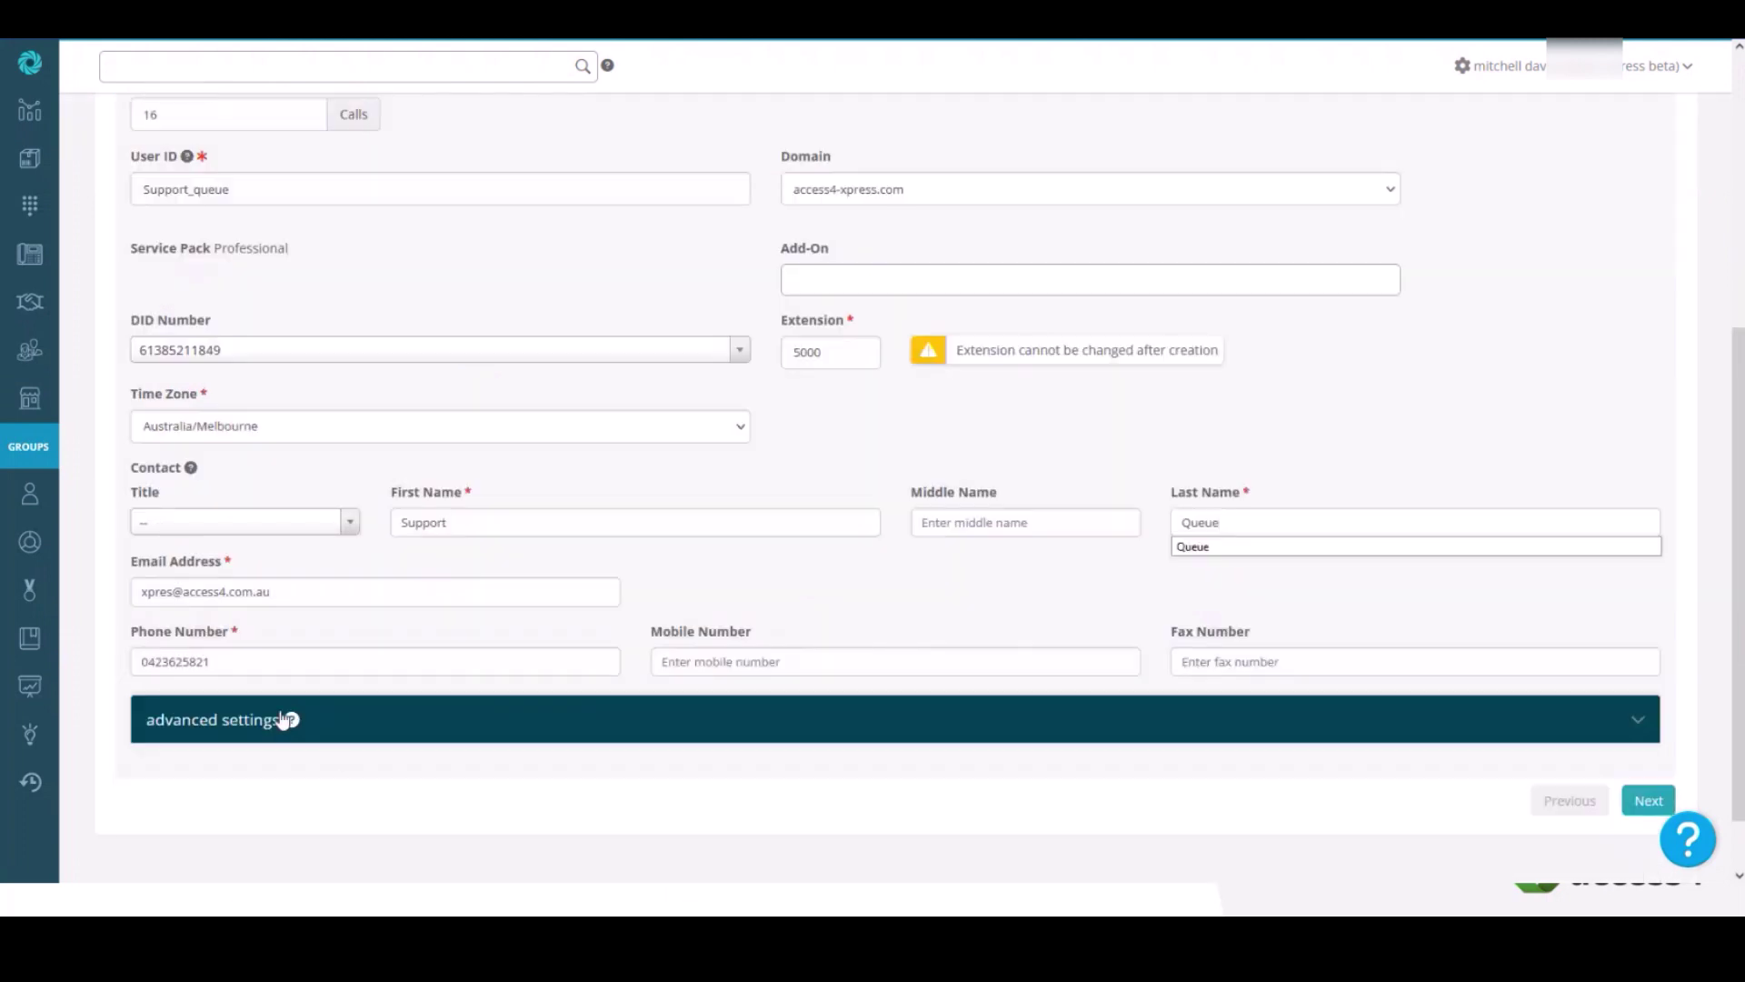
Expand the queue's advanced settings and set Record Calls to No
click(471, 725)
scroll(482, 722, down, 3)
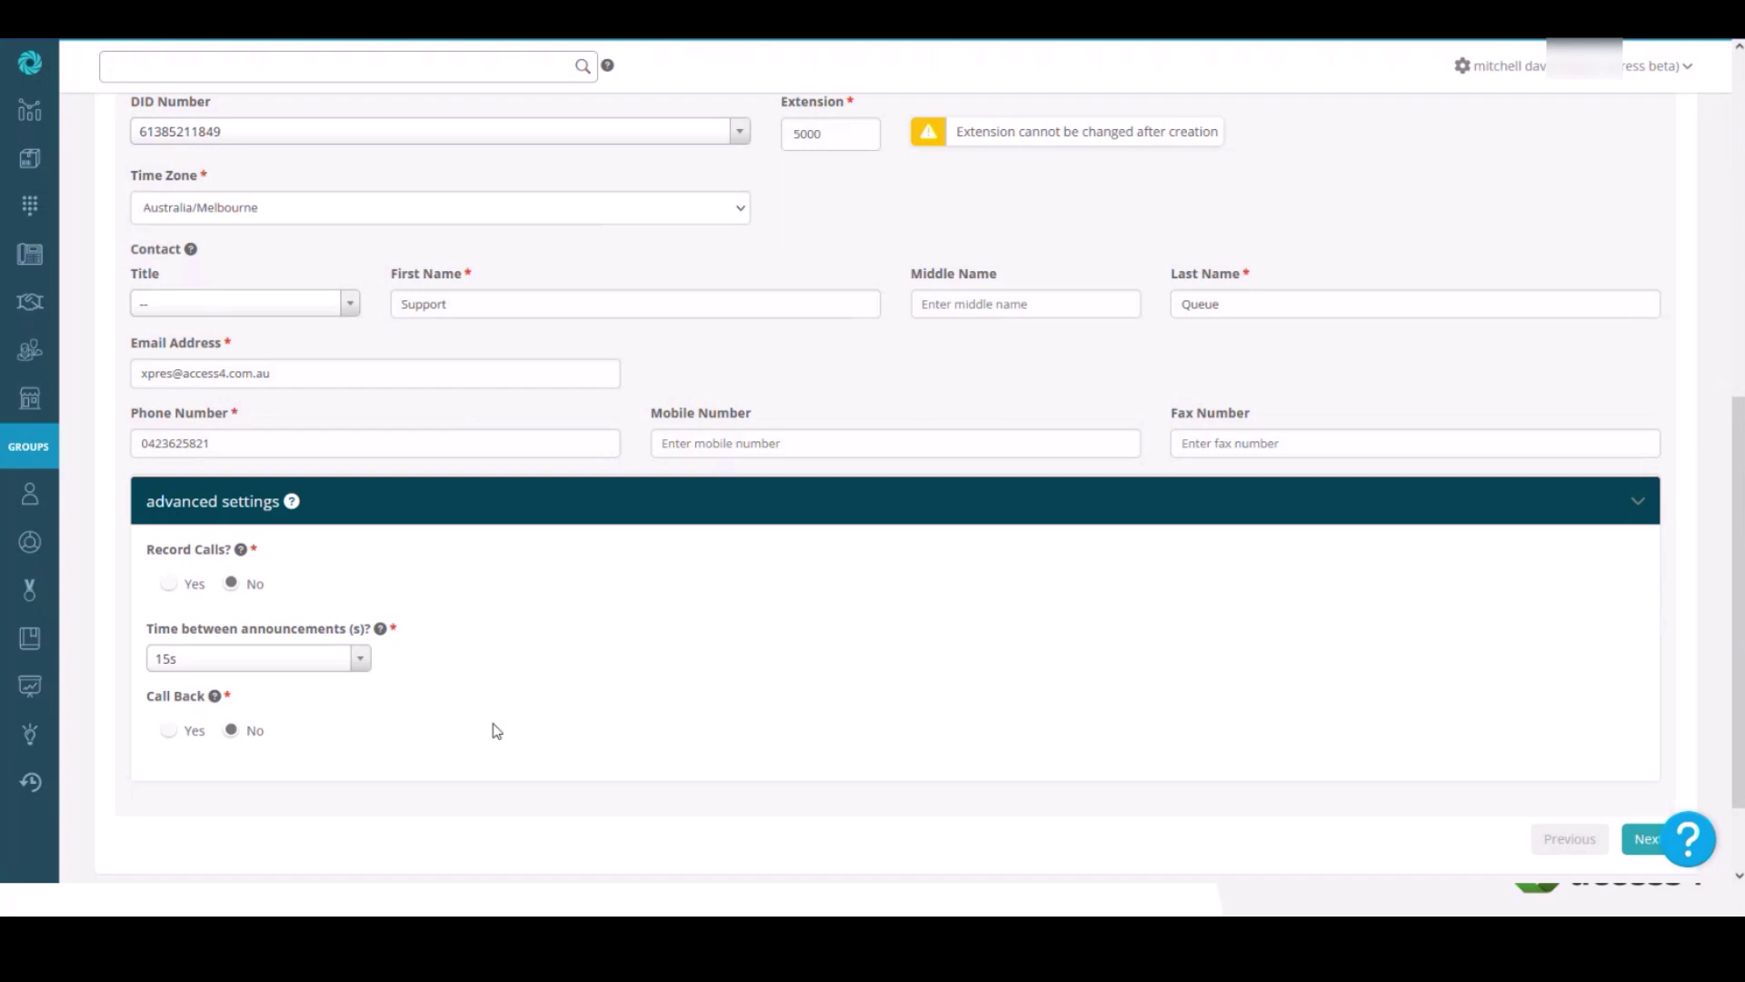
click(168, 583)
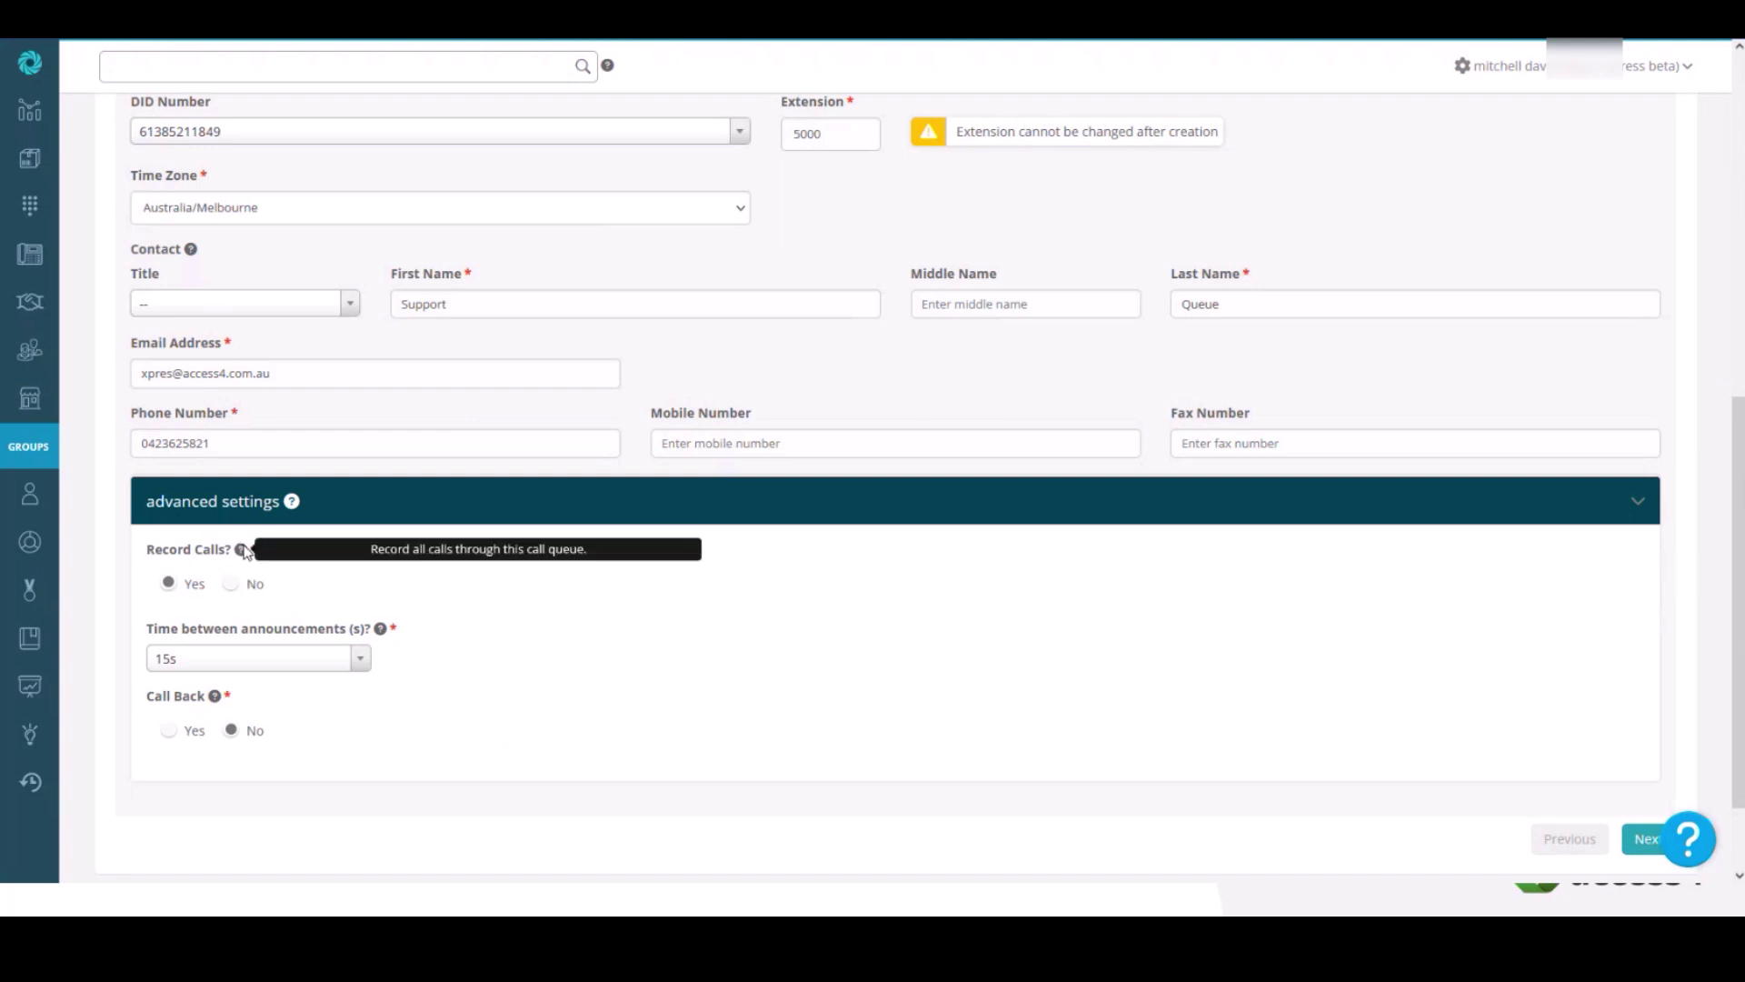
click(232, 583)
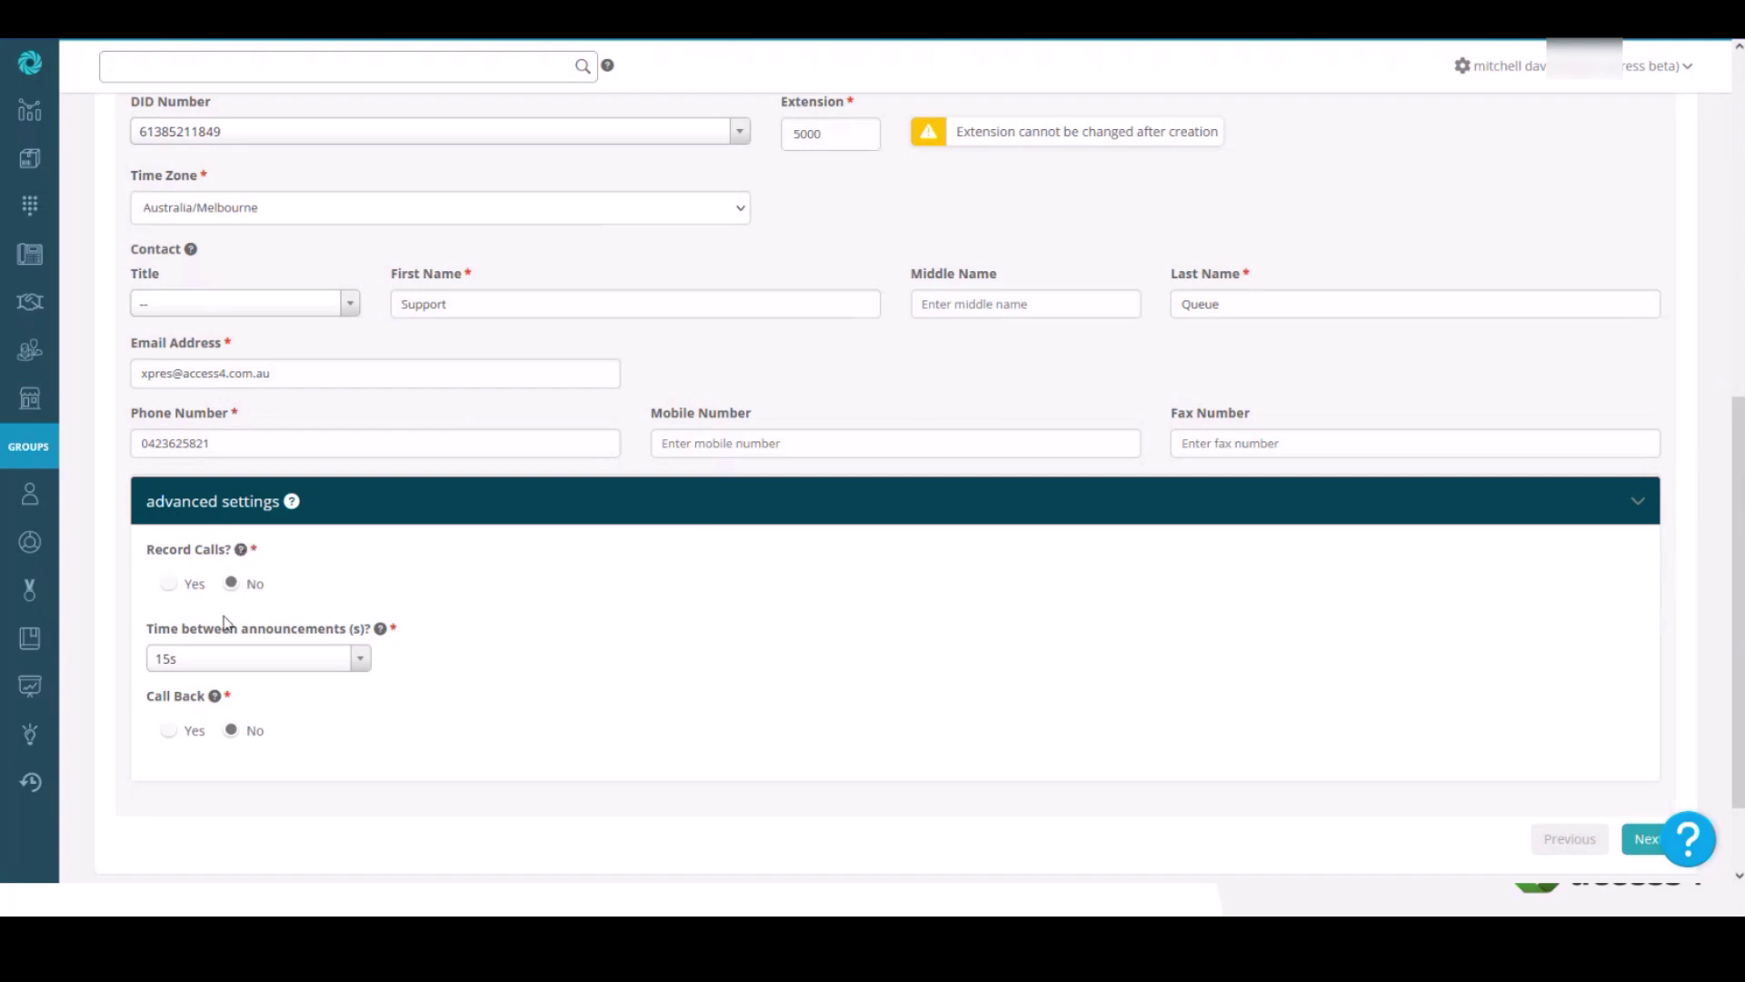
click(292, 658)
scroll(289, 605, down, 5)
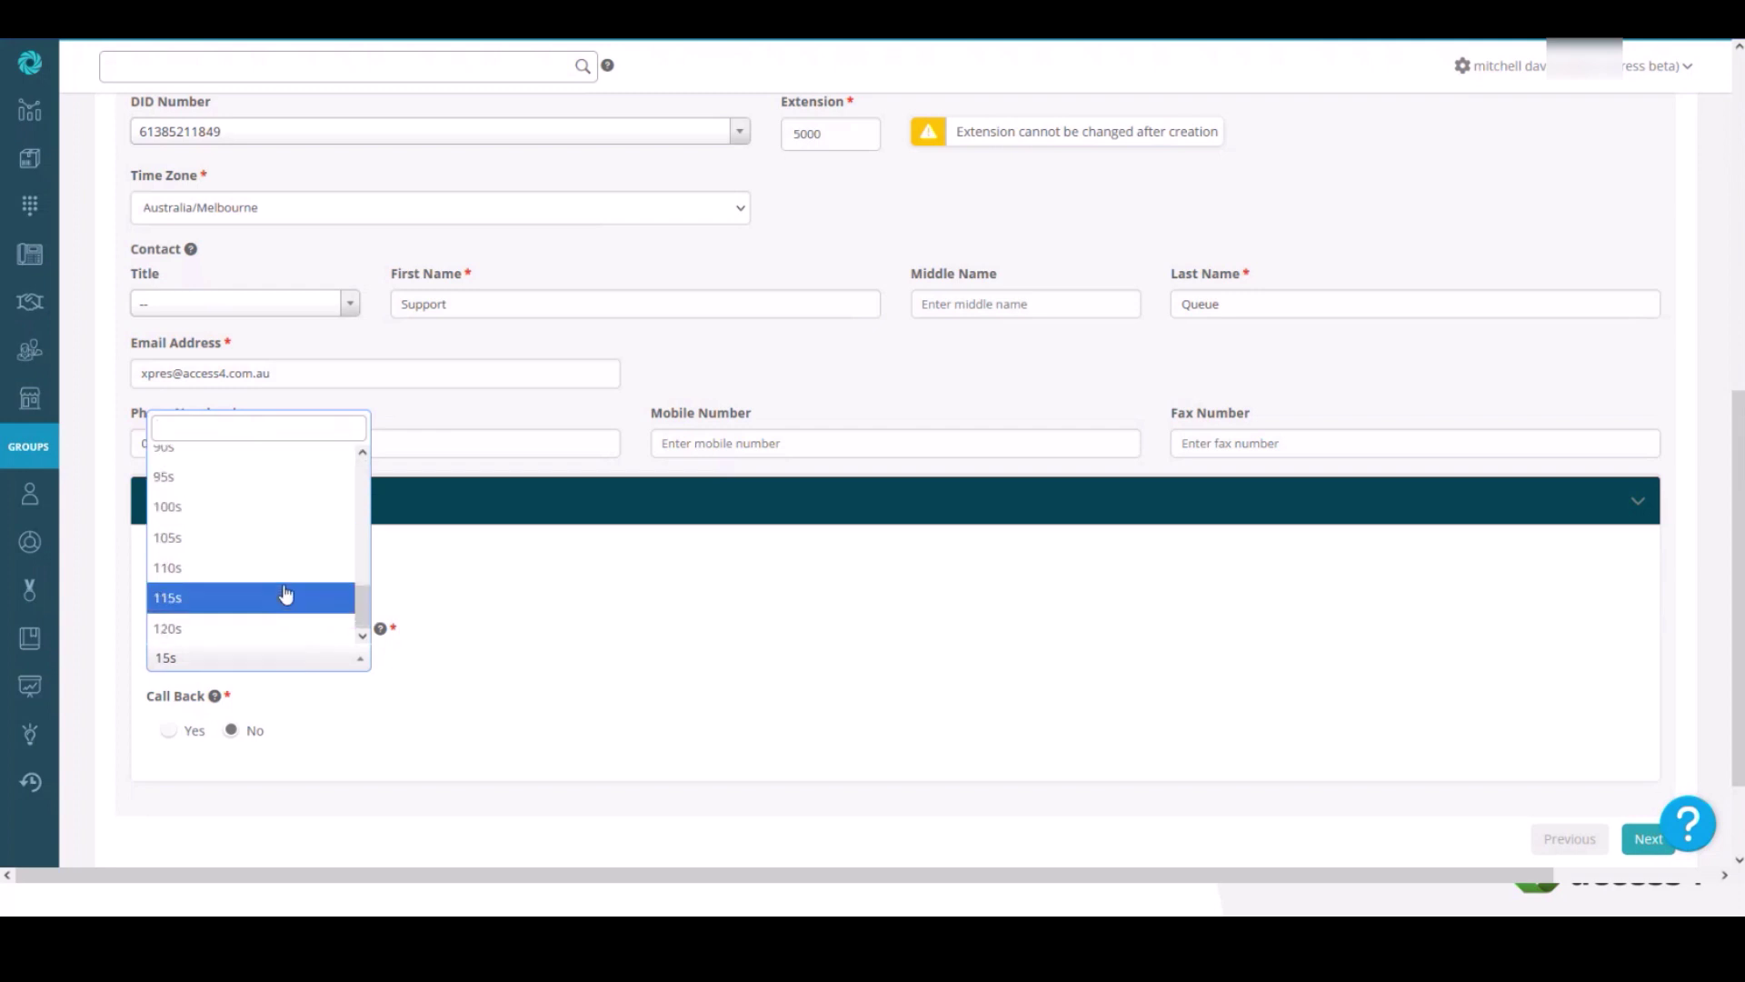
scroll(283, 587, up, 4)
click(430, 637)
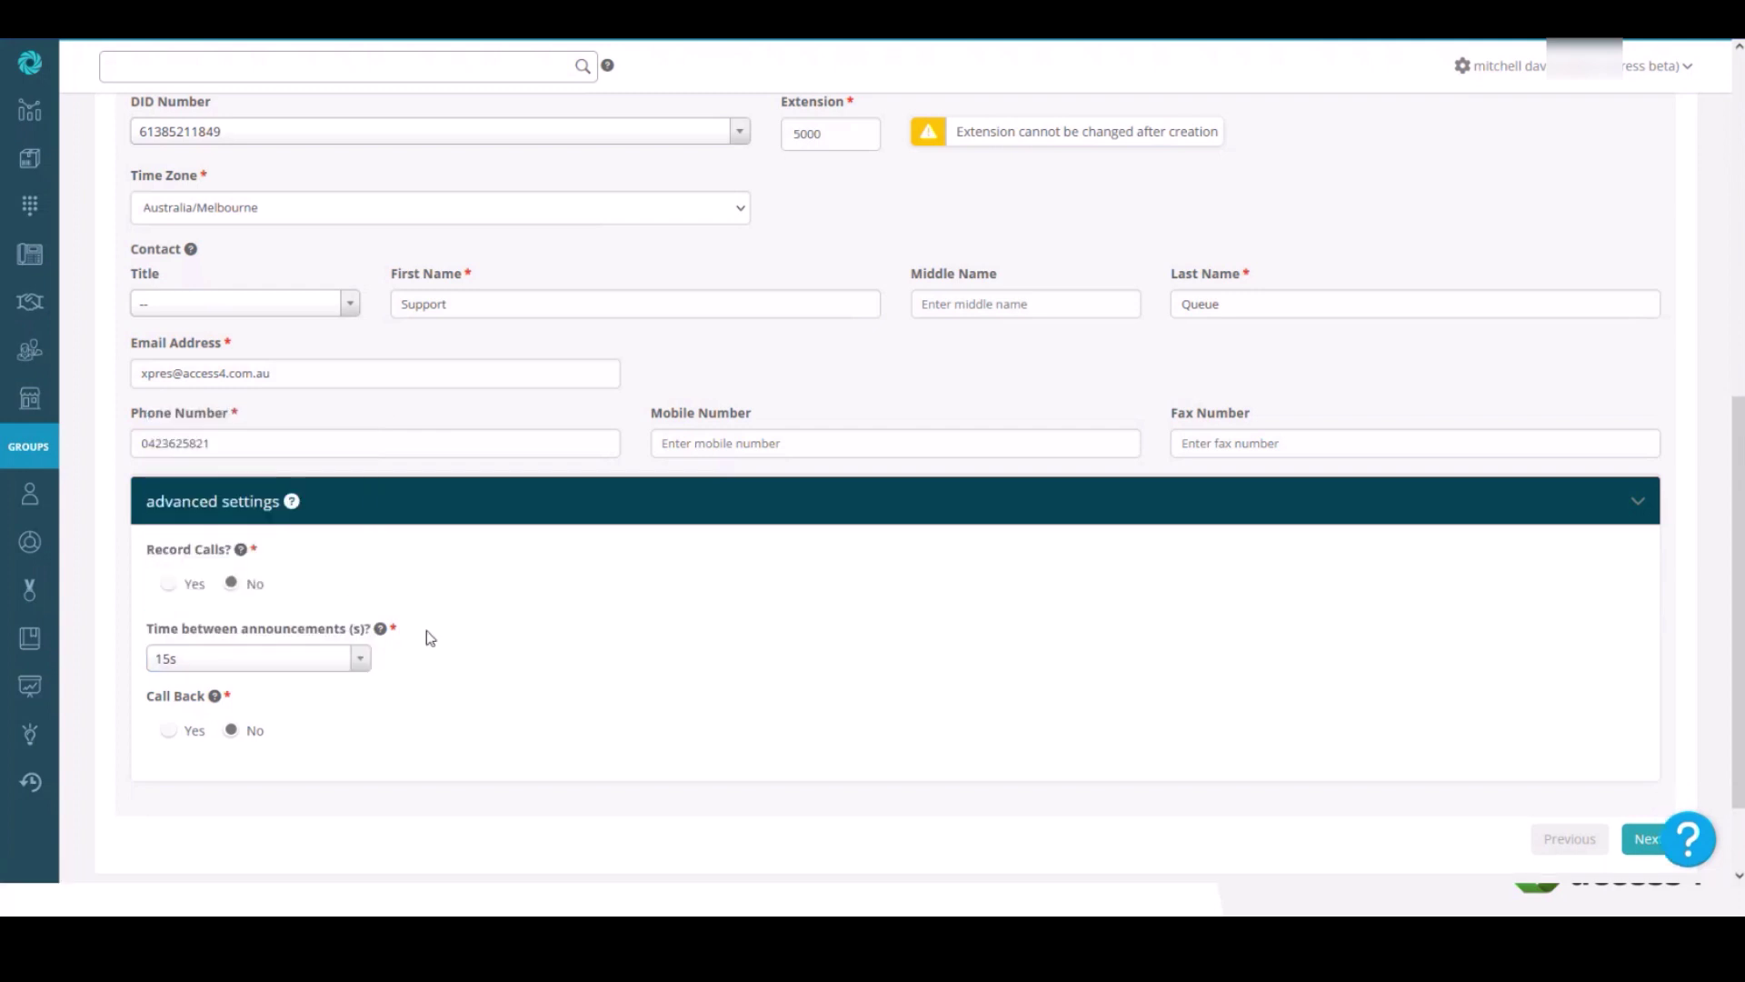
Set the time between announcements to 60s and enable Call Back for the queue
click(329, 666)
scroll(284, 596, down, 4)
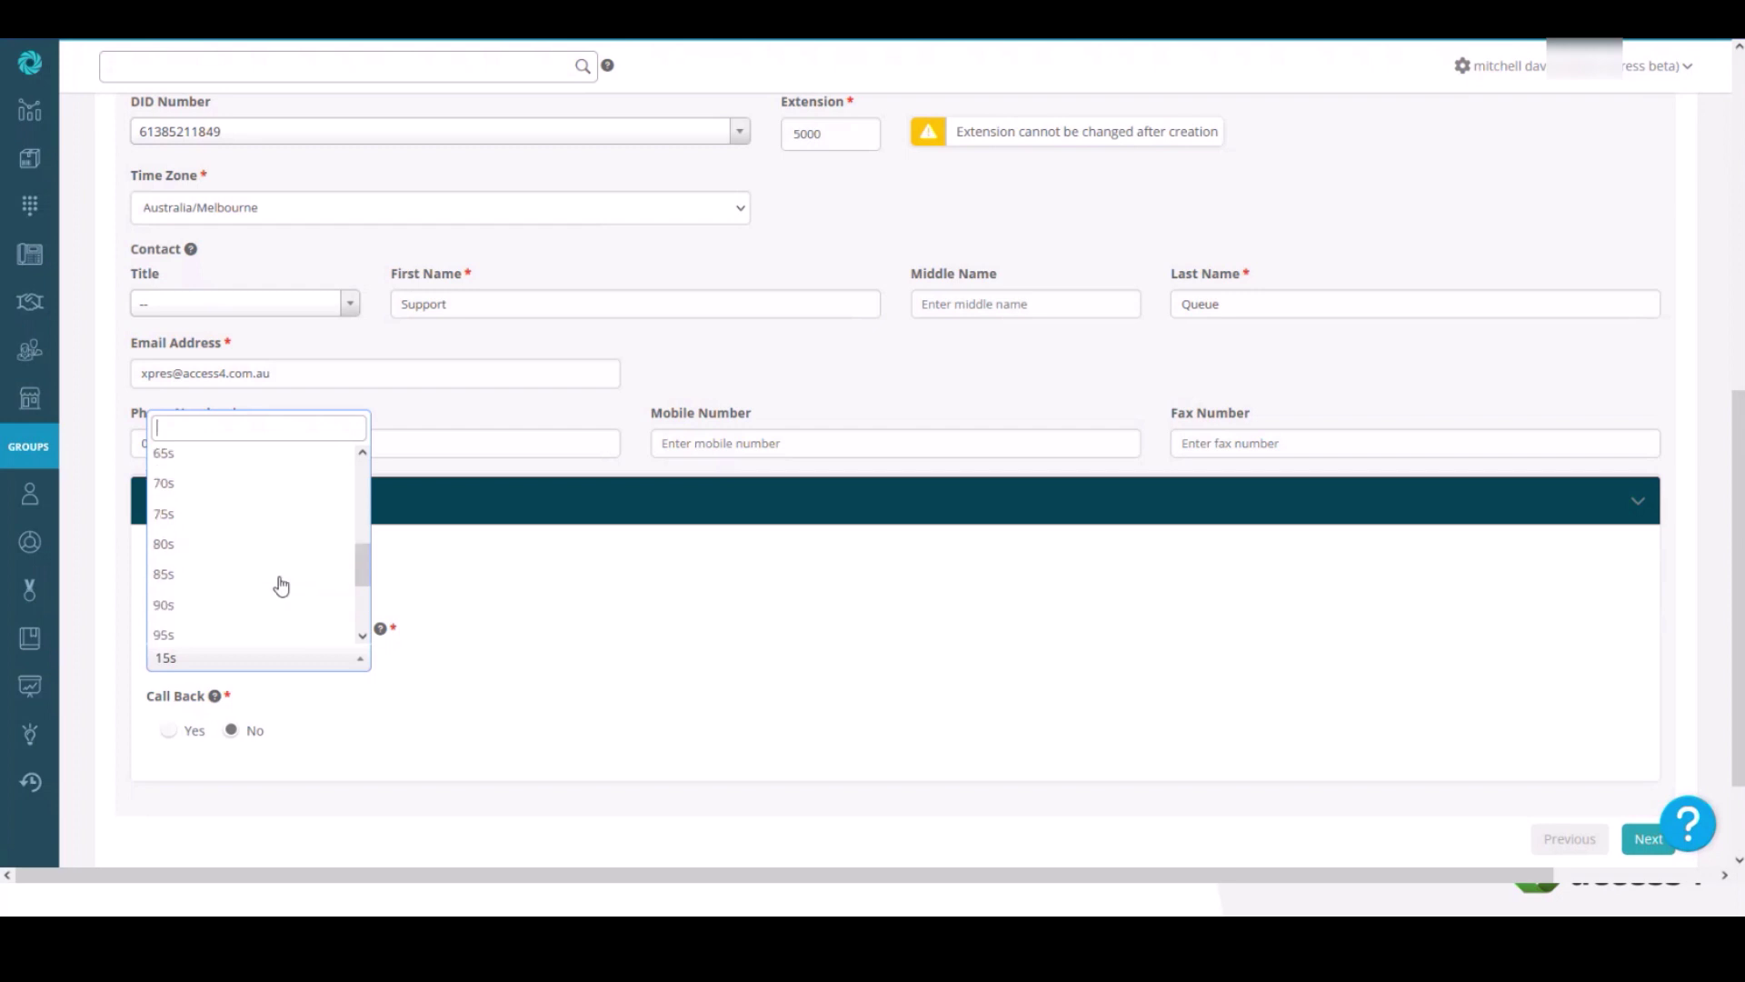
scroll(276, 564, up, 2)
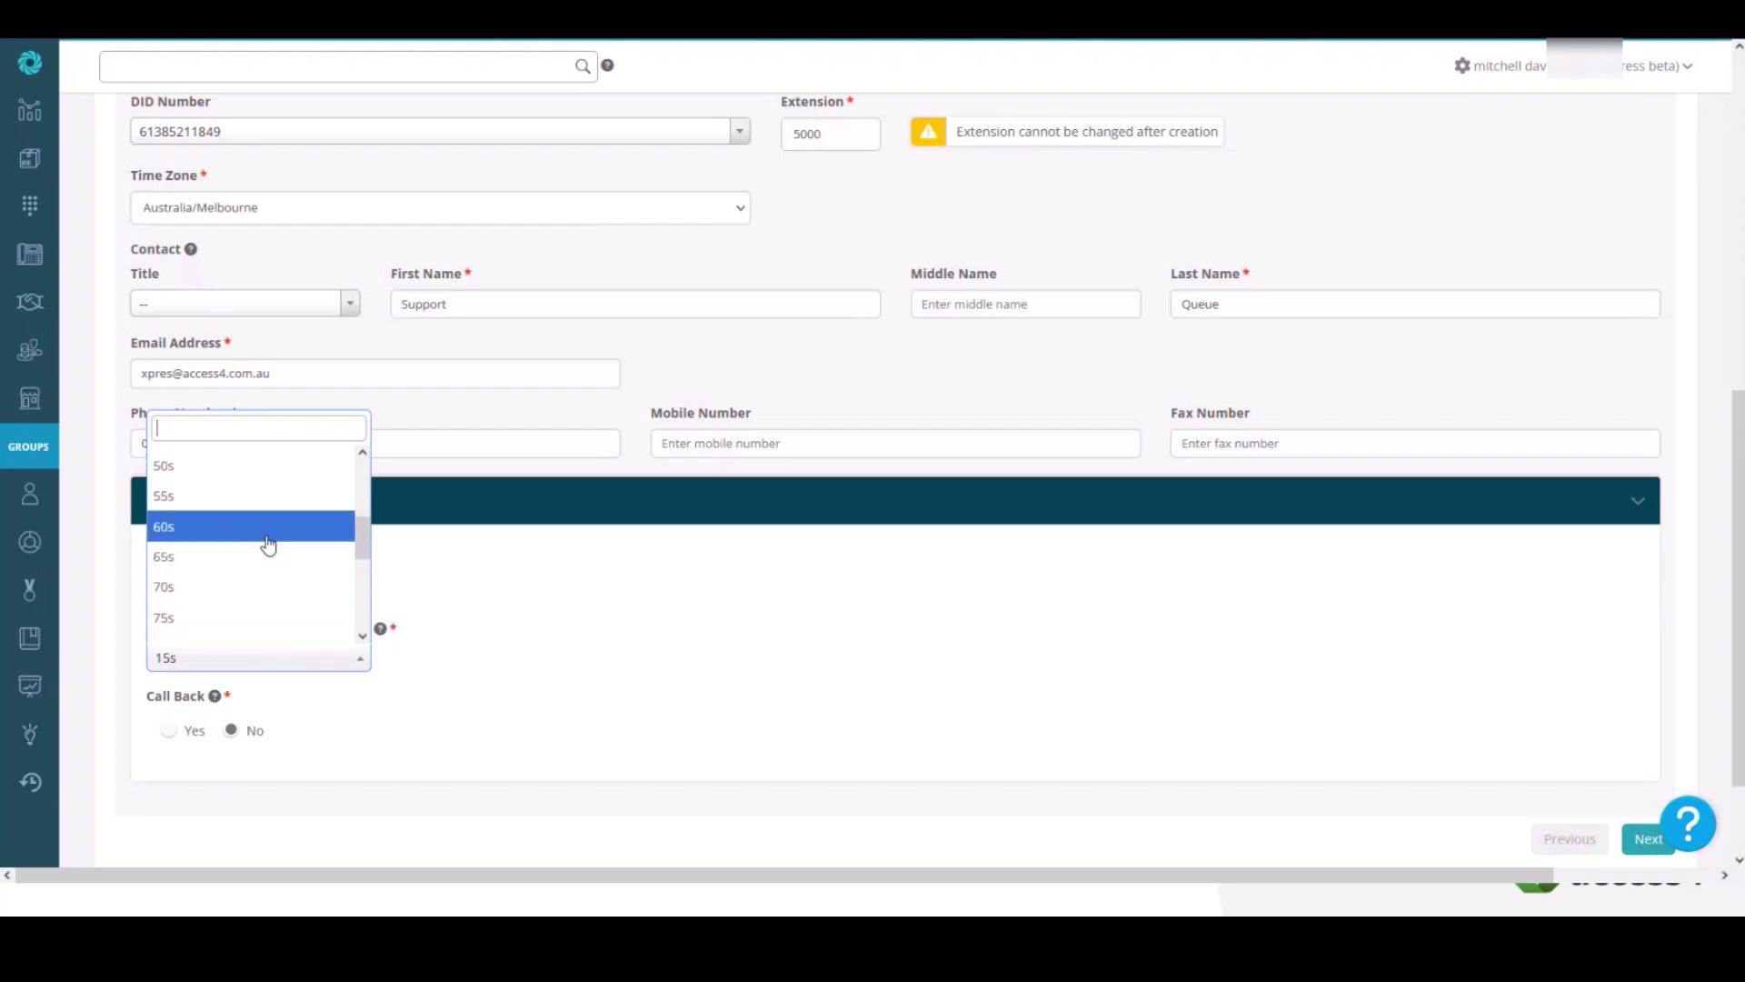
click(268, 543)
scroll(549, 618, down, 2)
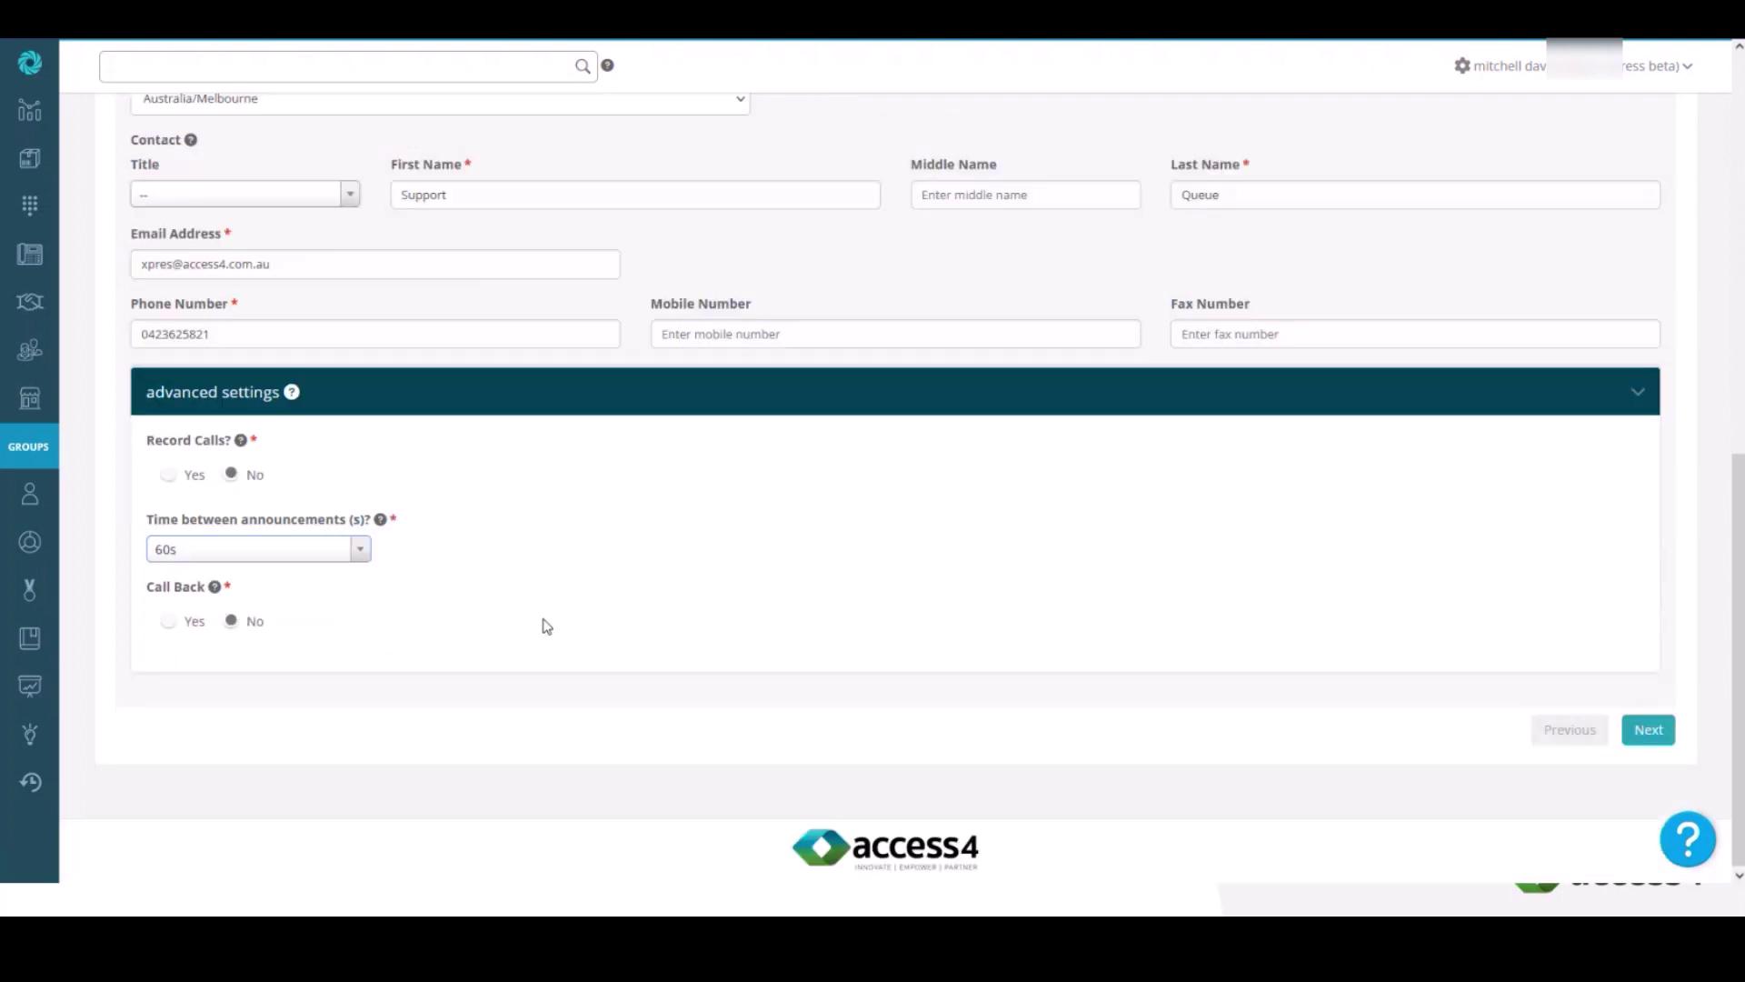
mouse_move(215, 594)
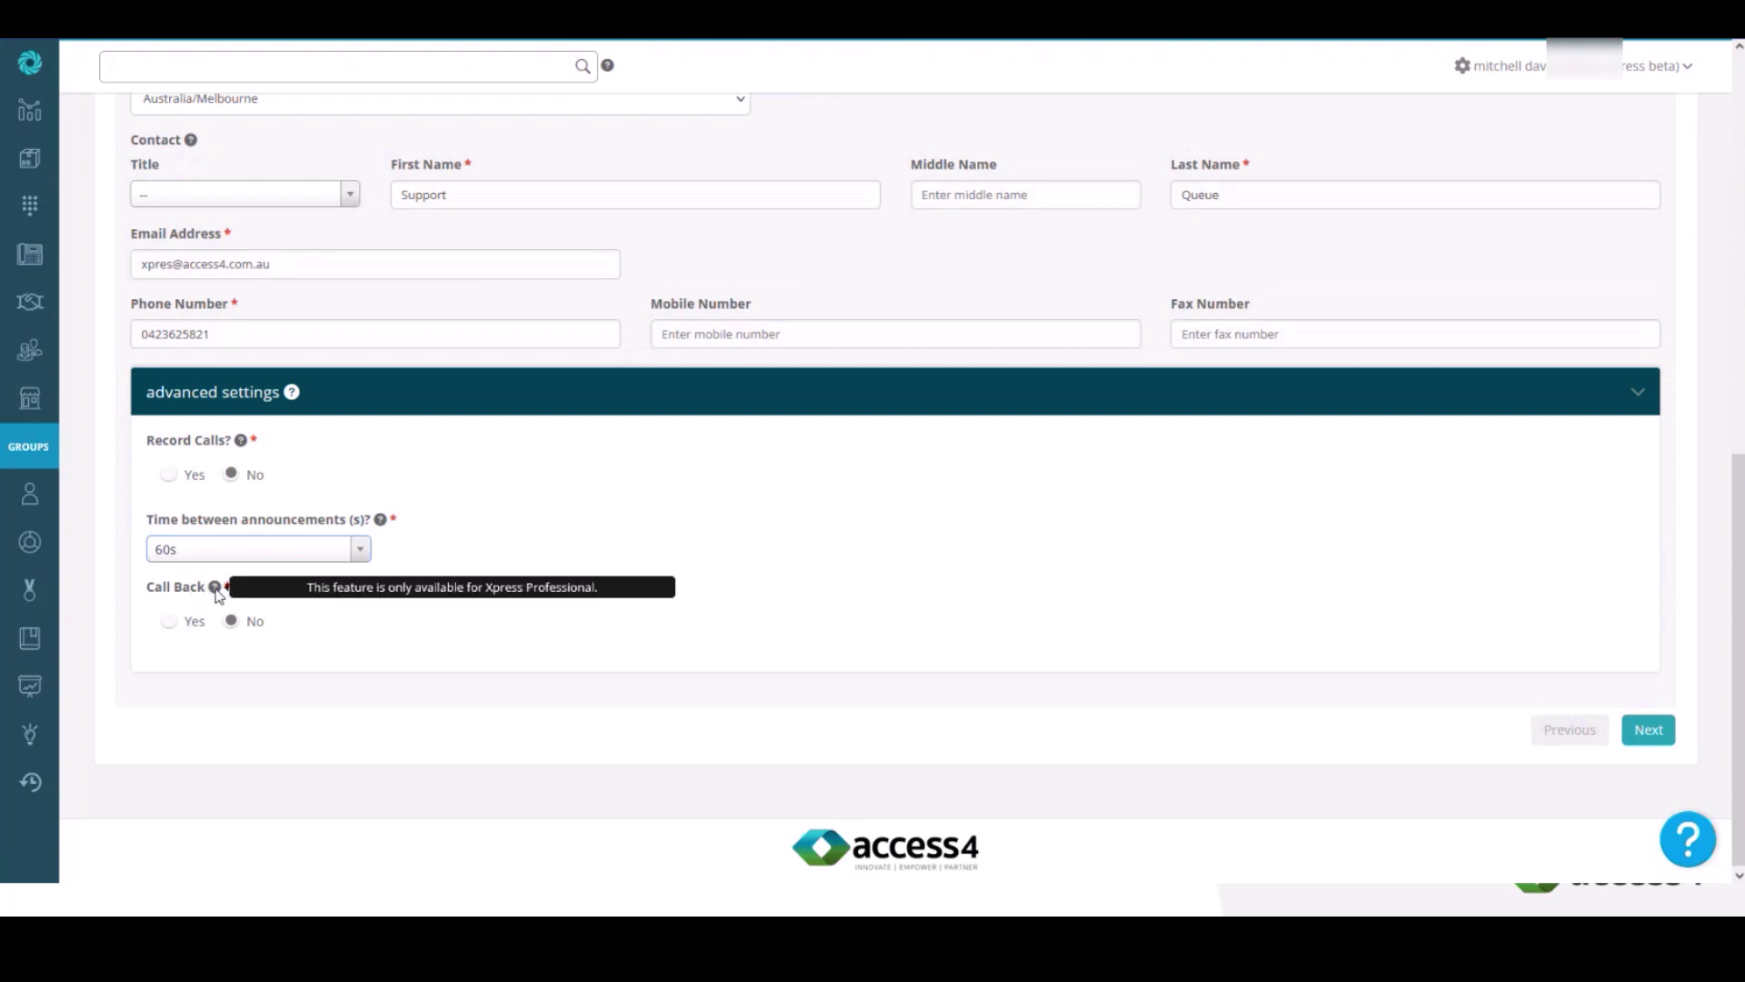
click(193, 627)
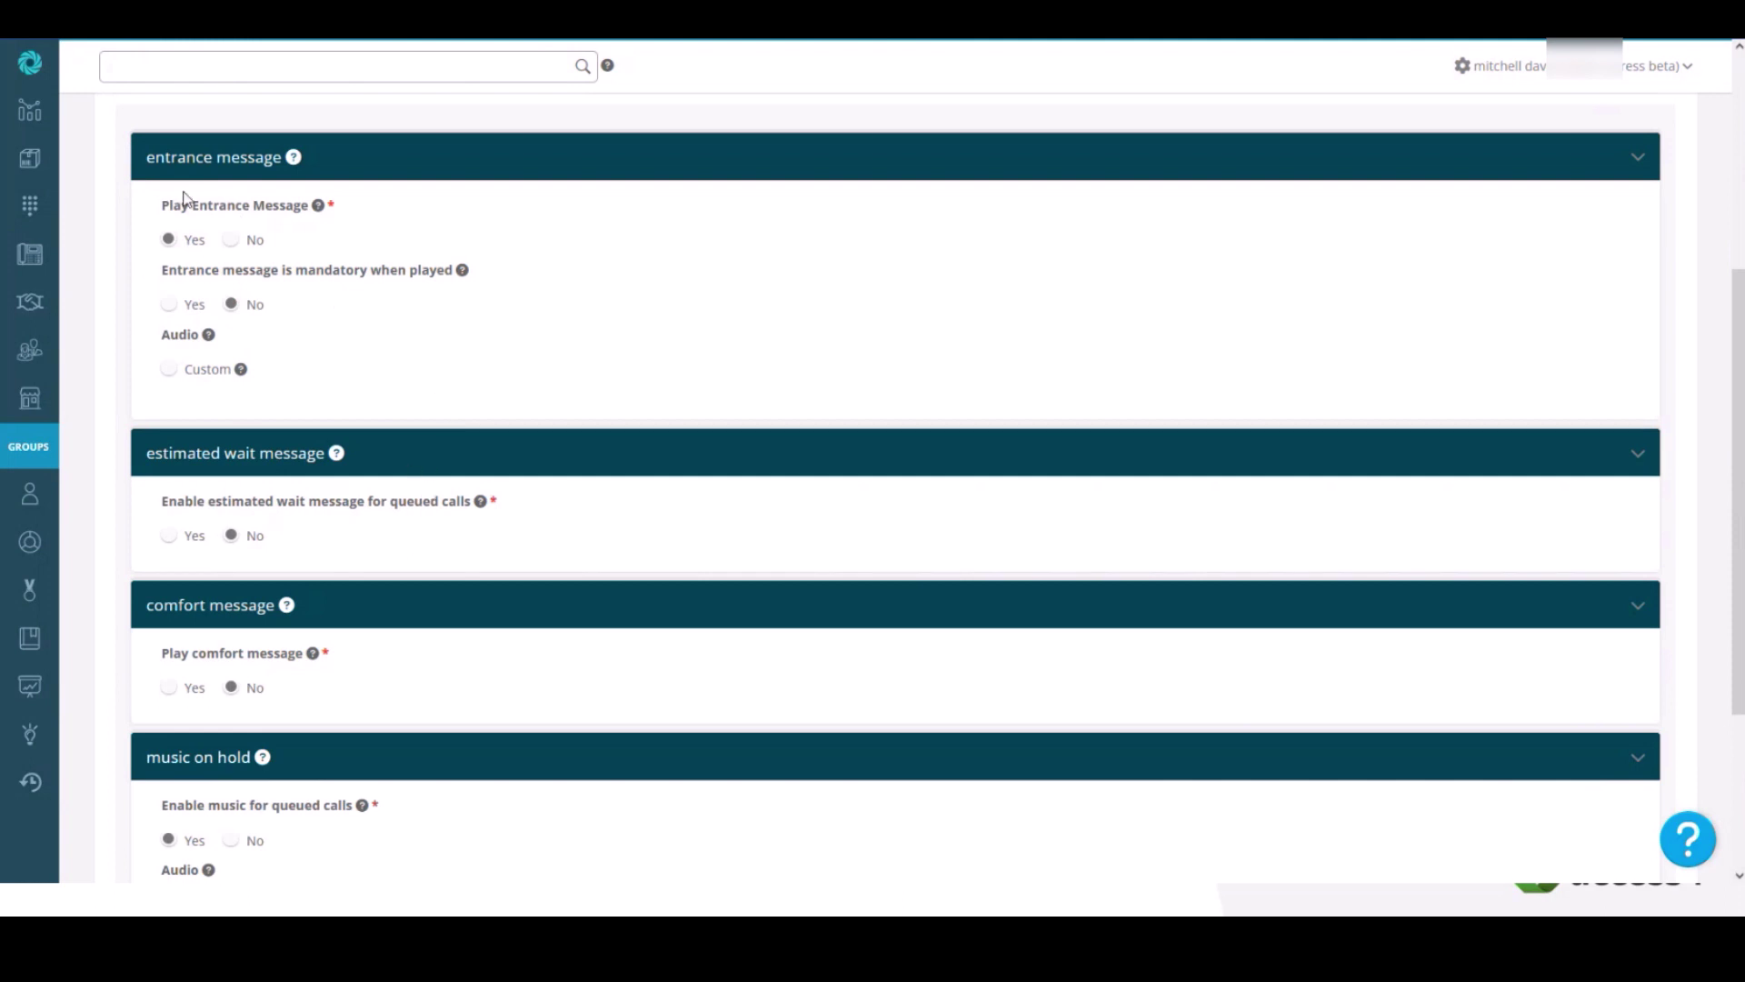
In the announcements stage, turn off the entrance message and the music for queued calls
click(181, 375)
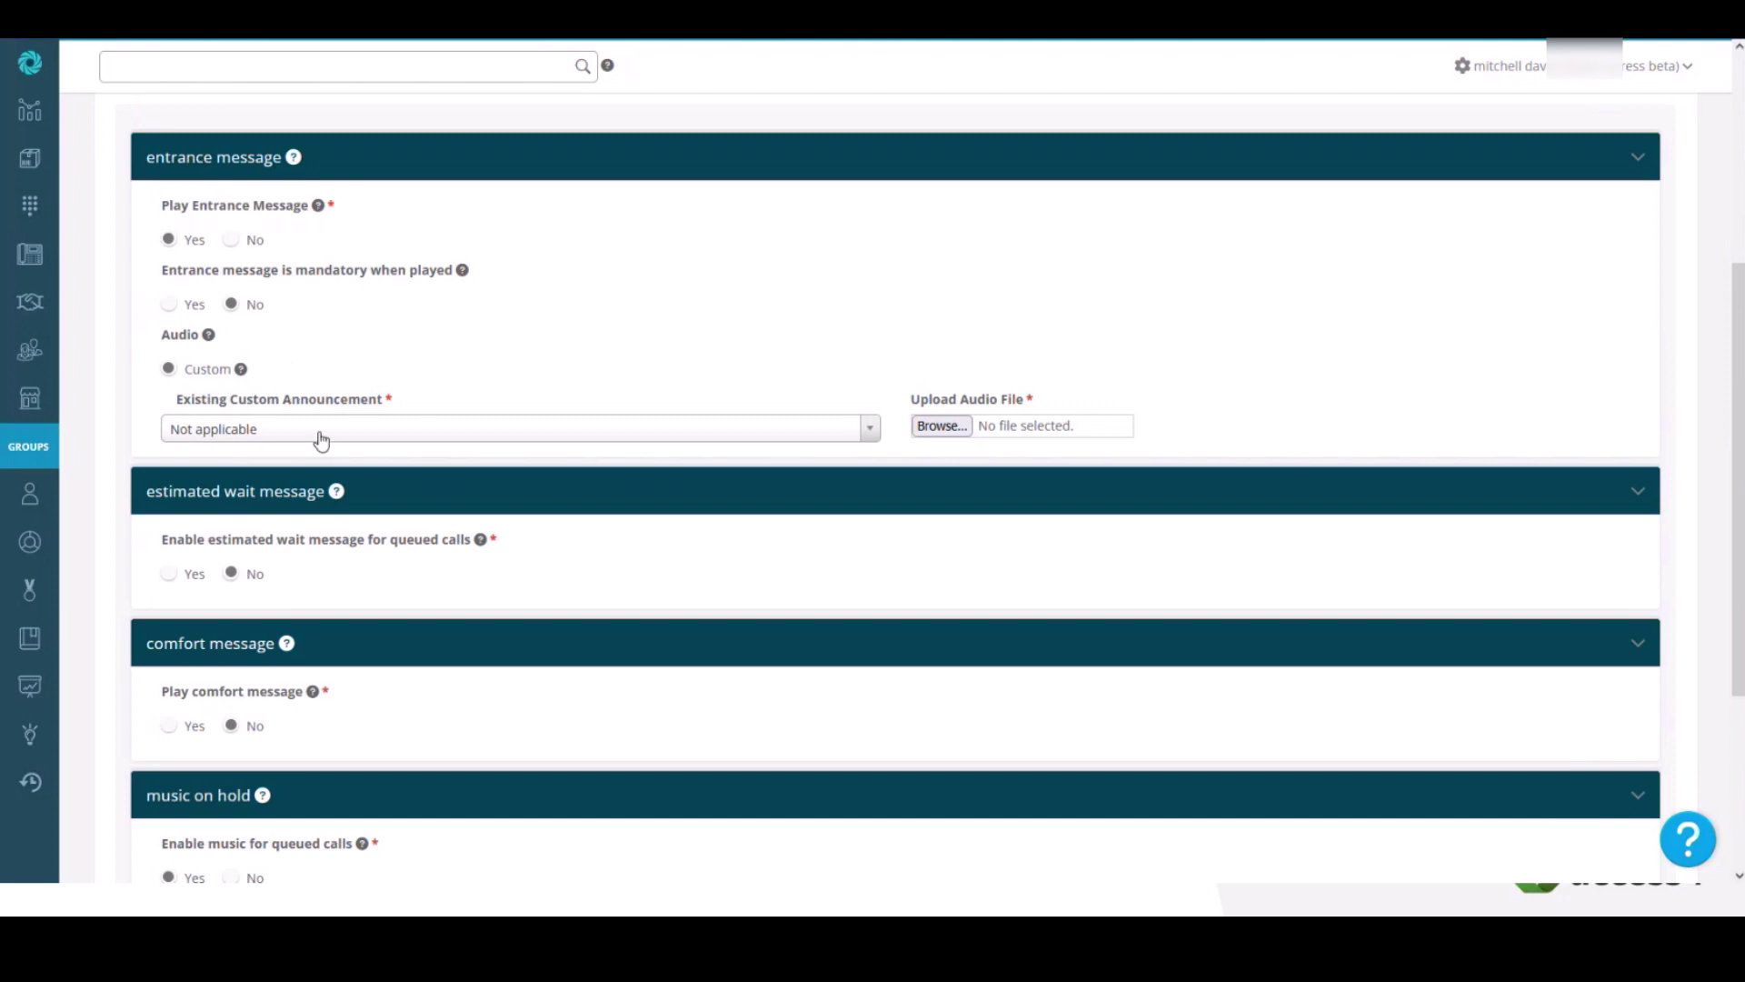
click(238, 240)
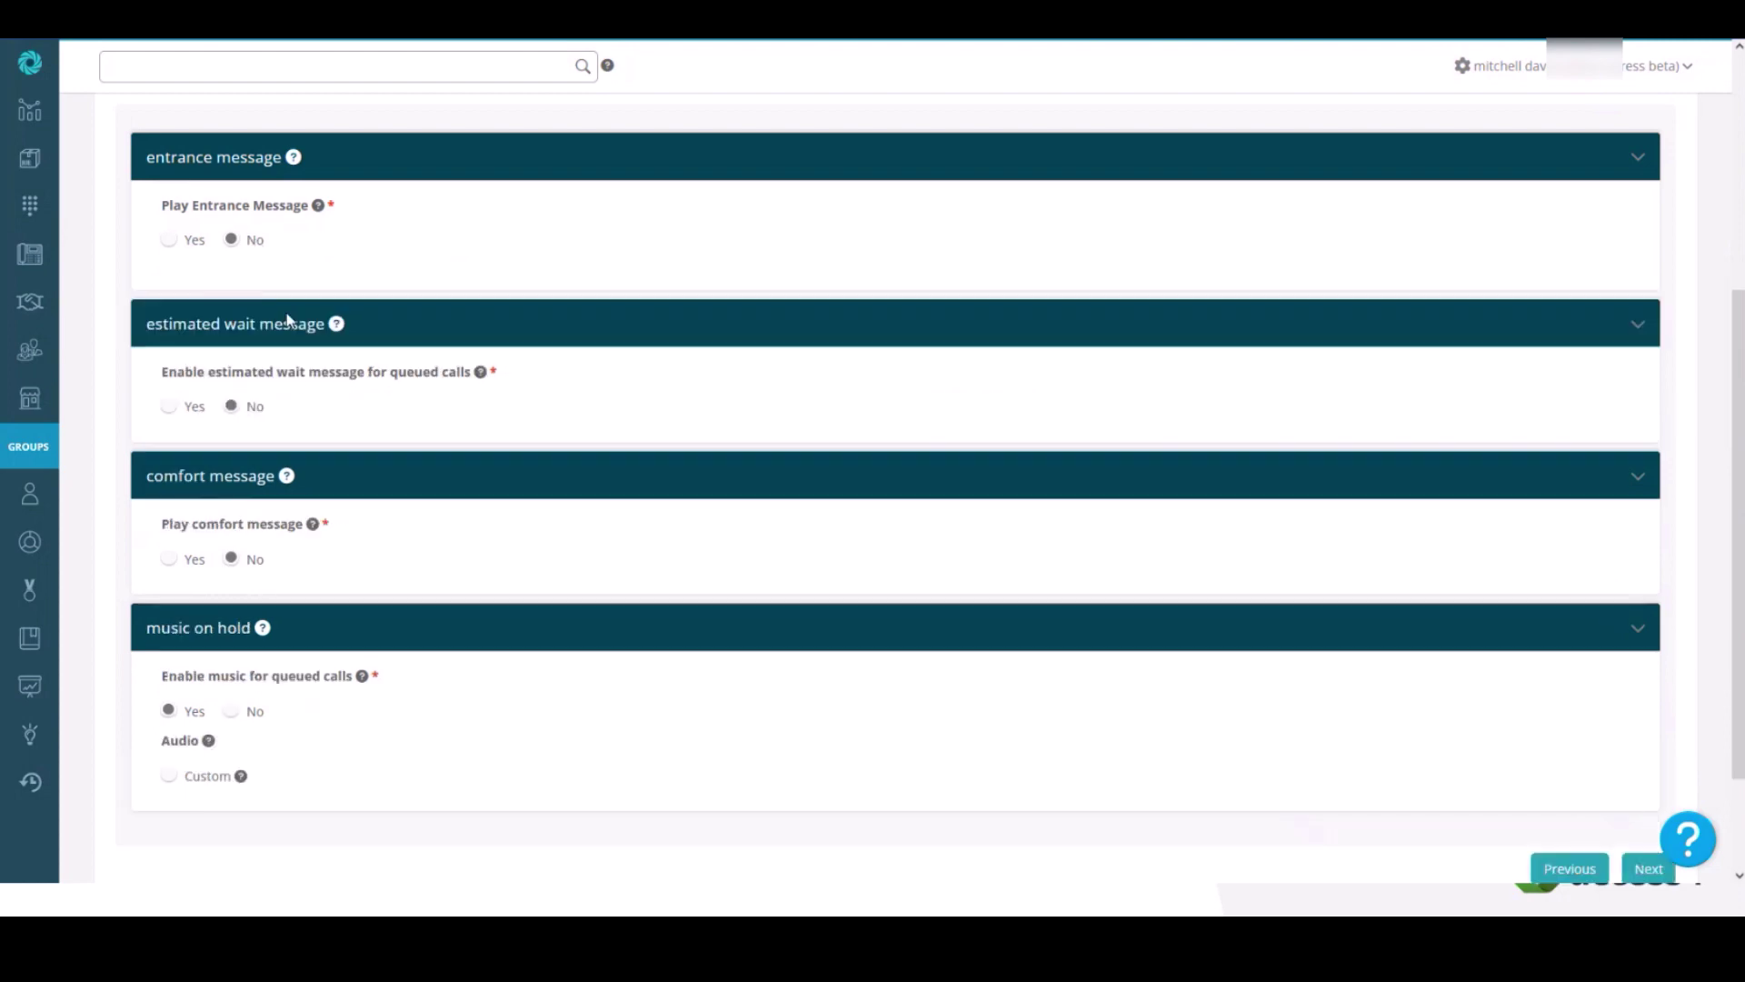
click(232, 713)
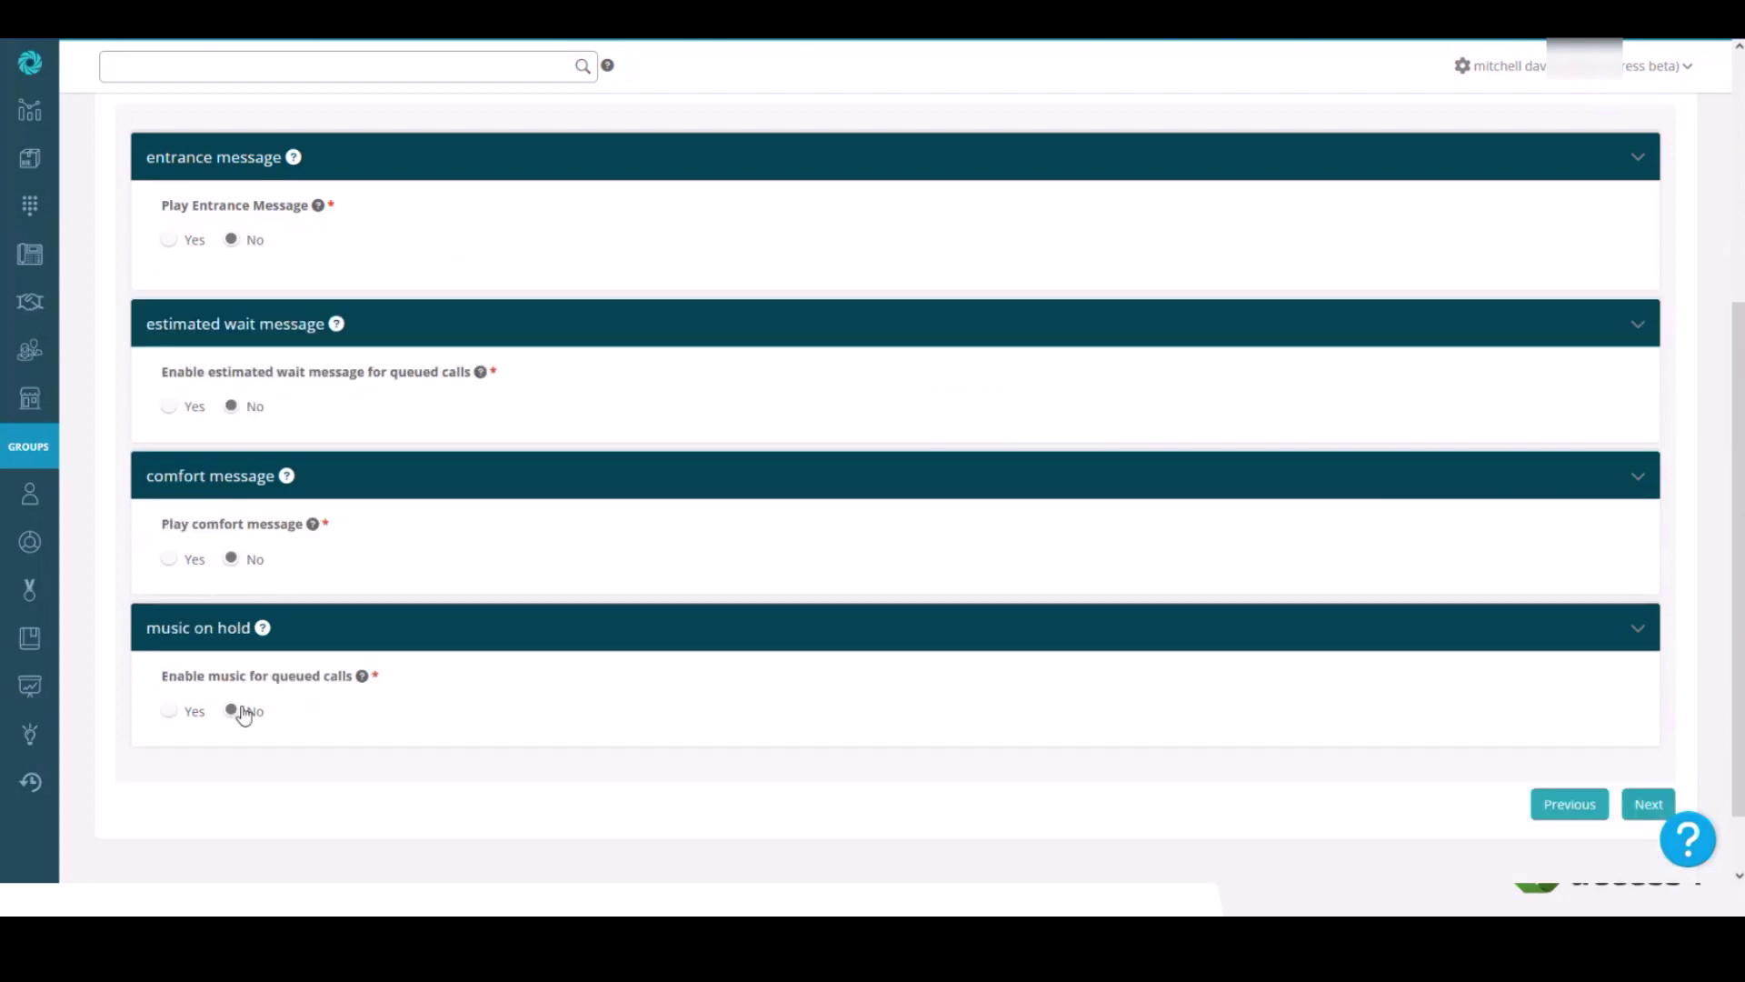
click(171, 710)
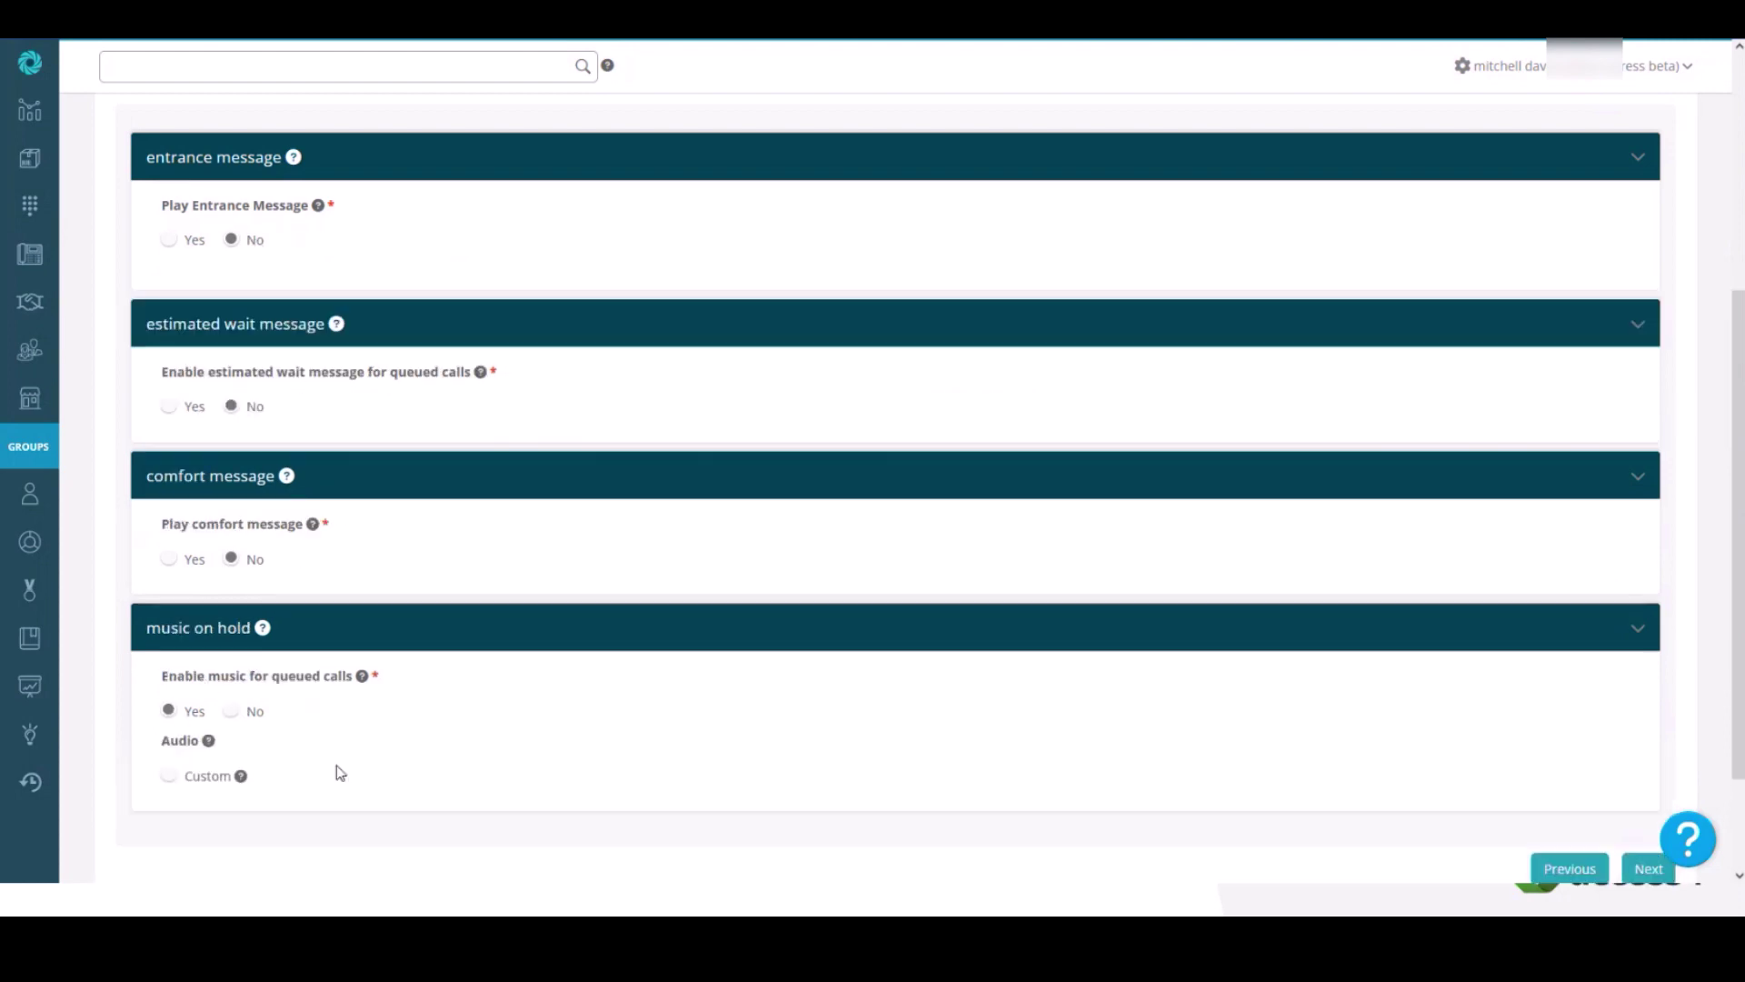
click(231, 711)
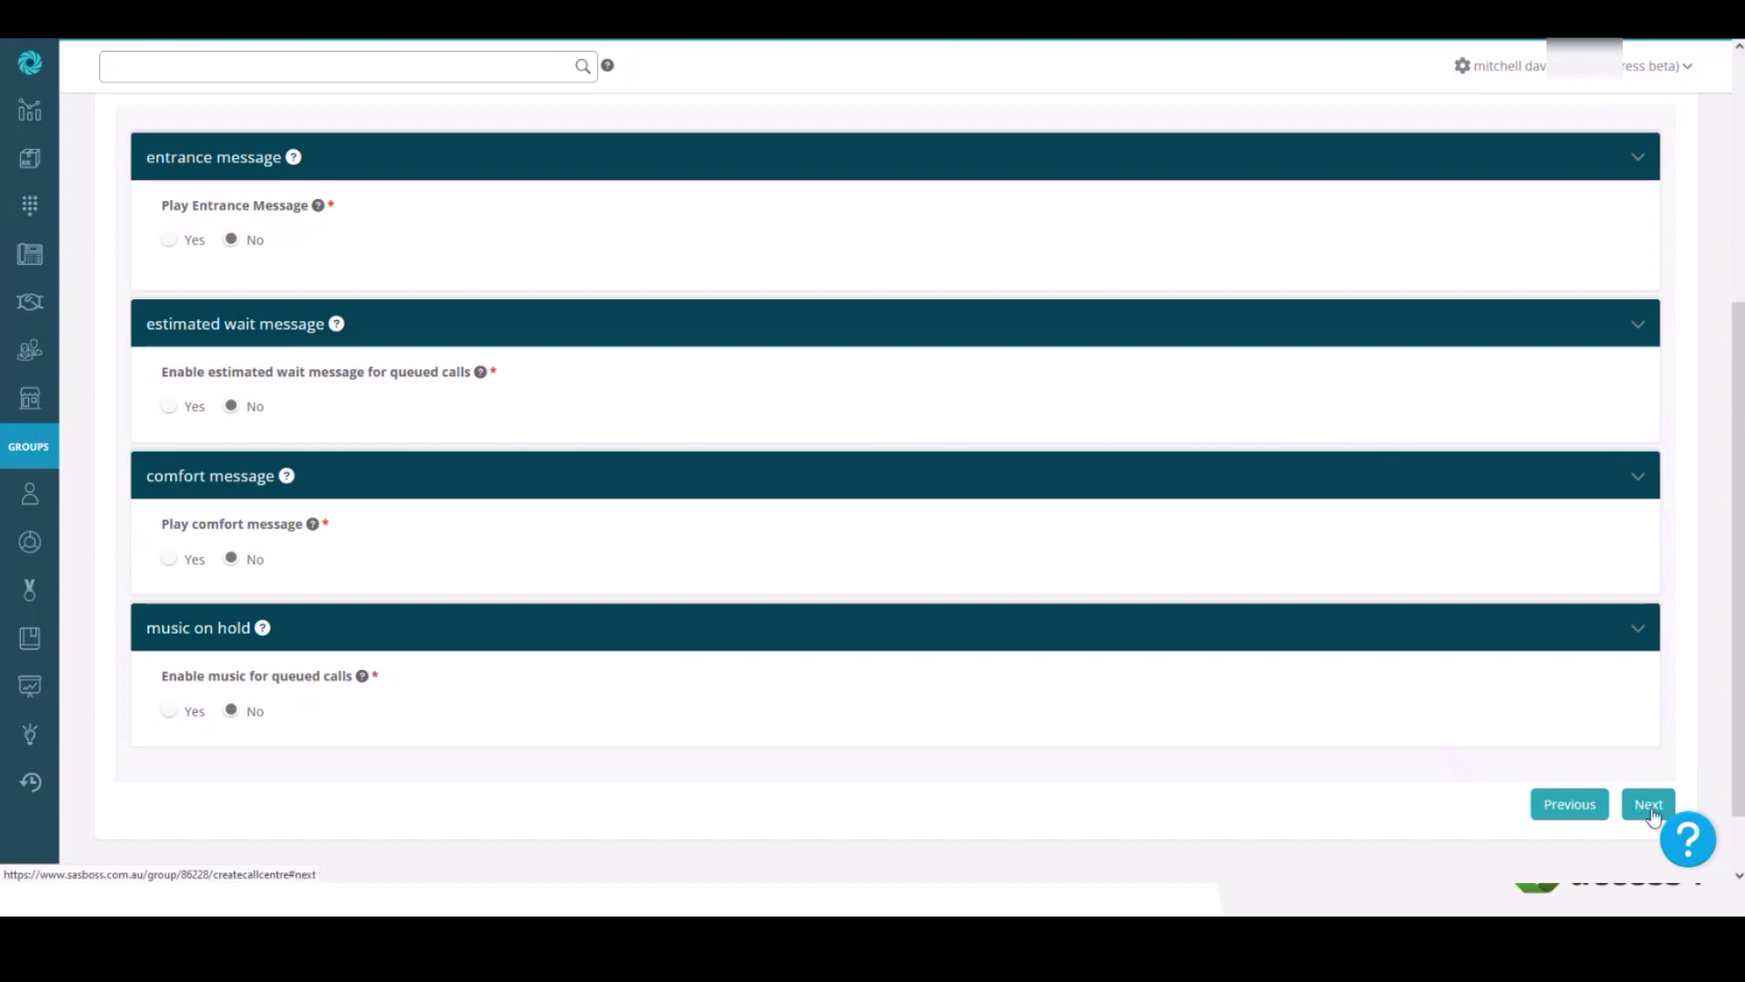
In the agents stage, try the Regular, Simultaneous and Uniform distribution models and examine the agent ring timeout
scroll(1220, 729, up, 1)
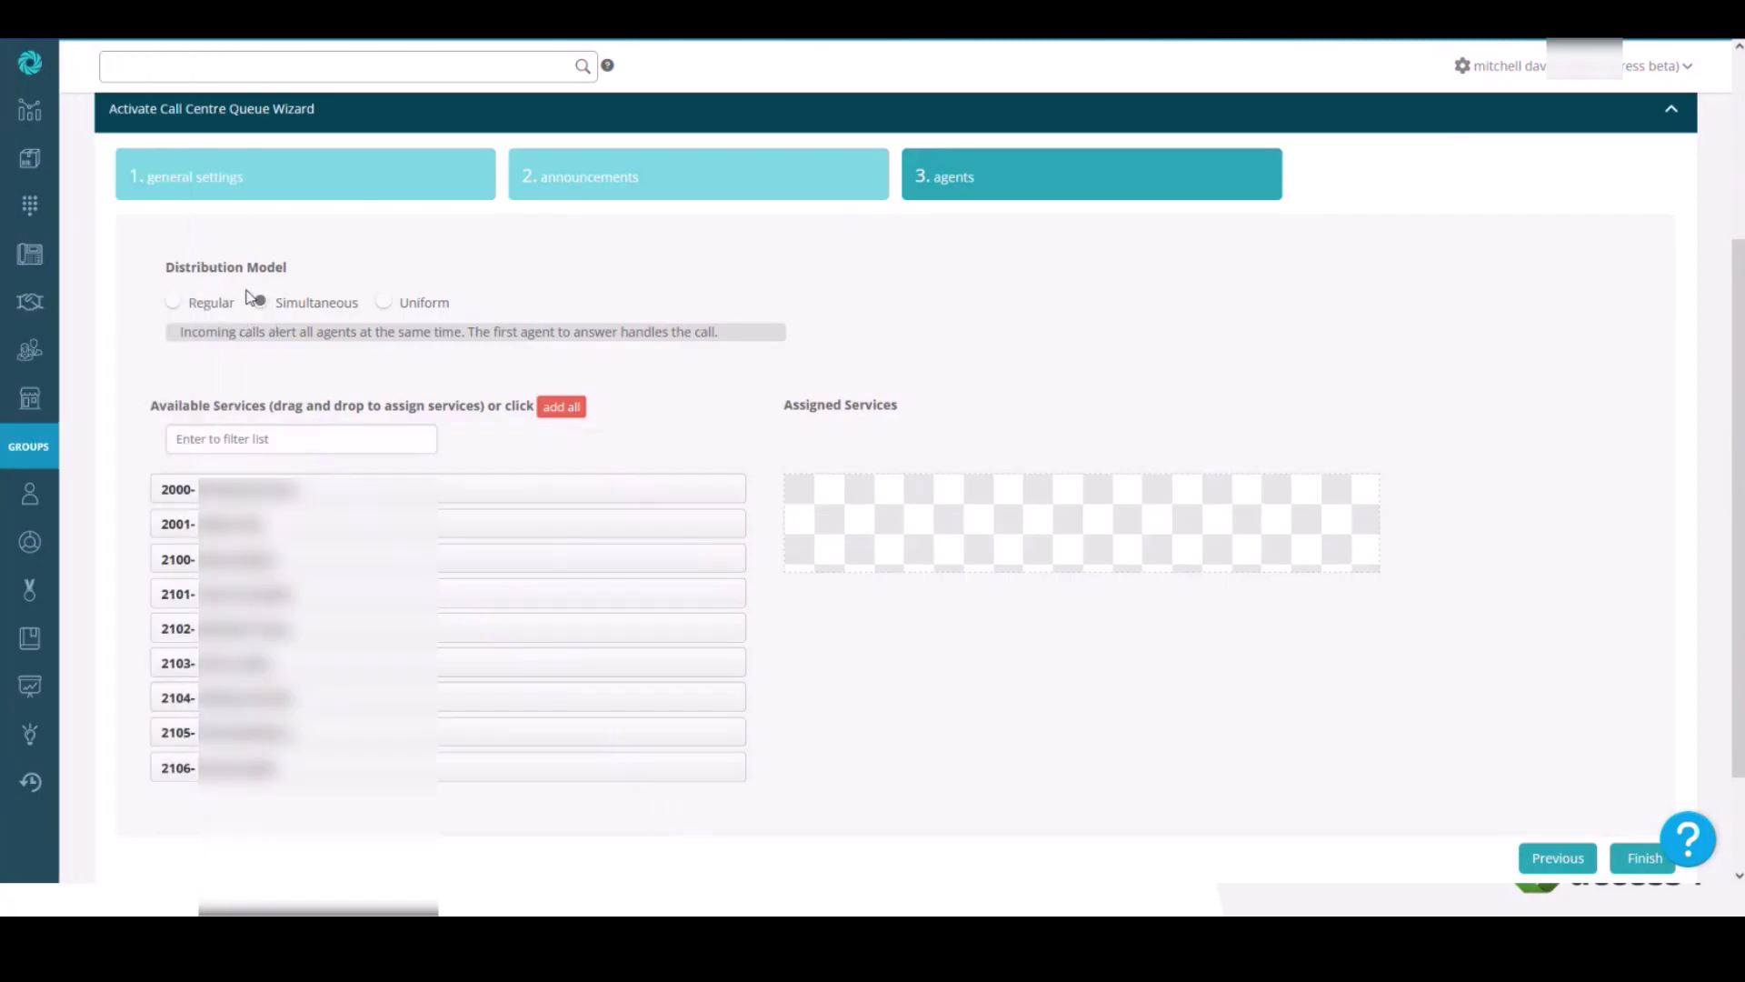
click(216, 302)
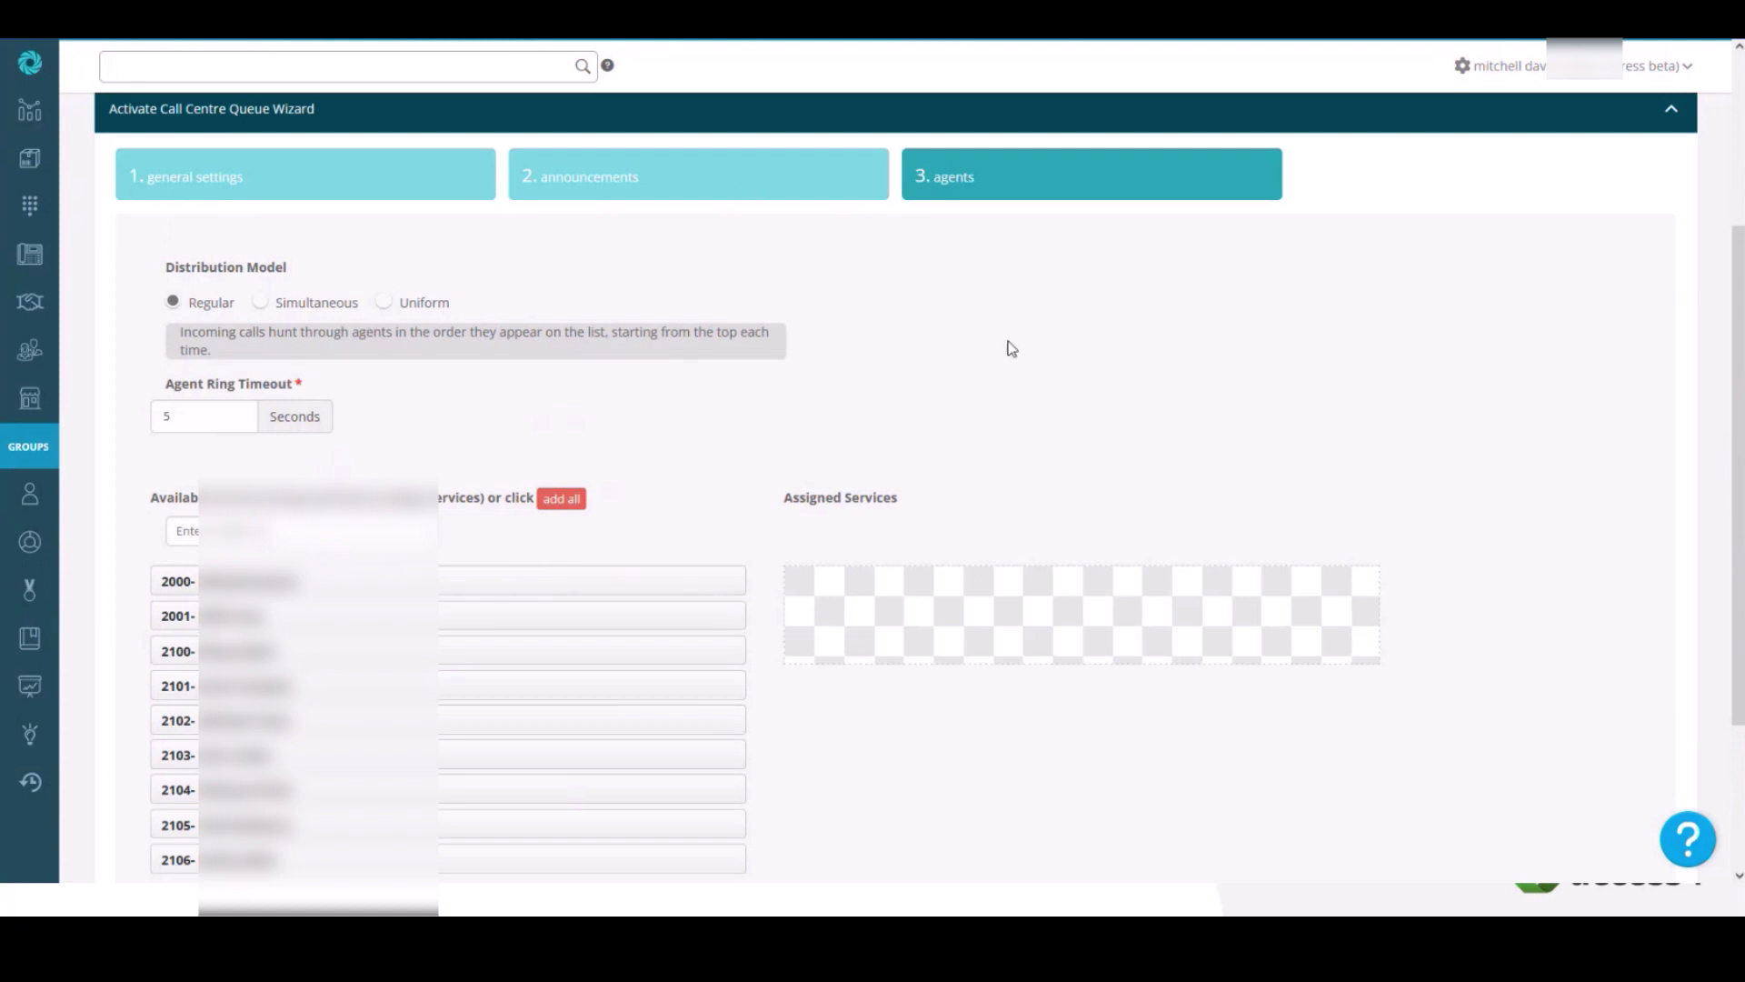
click(292, 305)
click(418, 301)
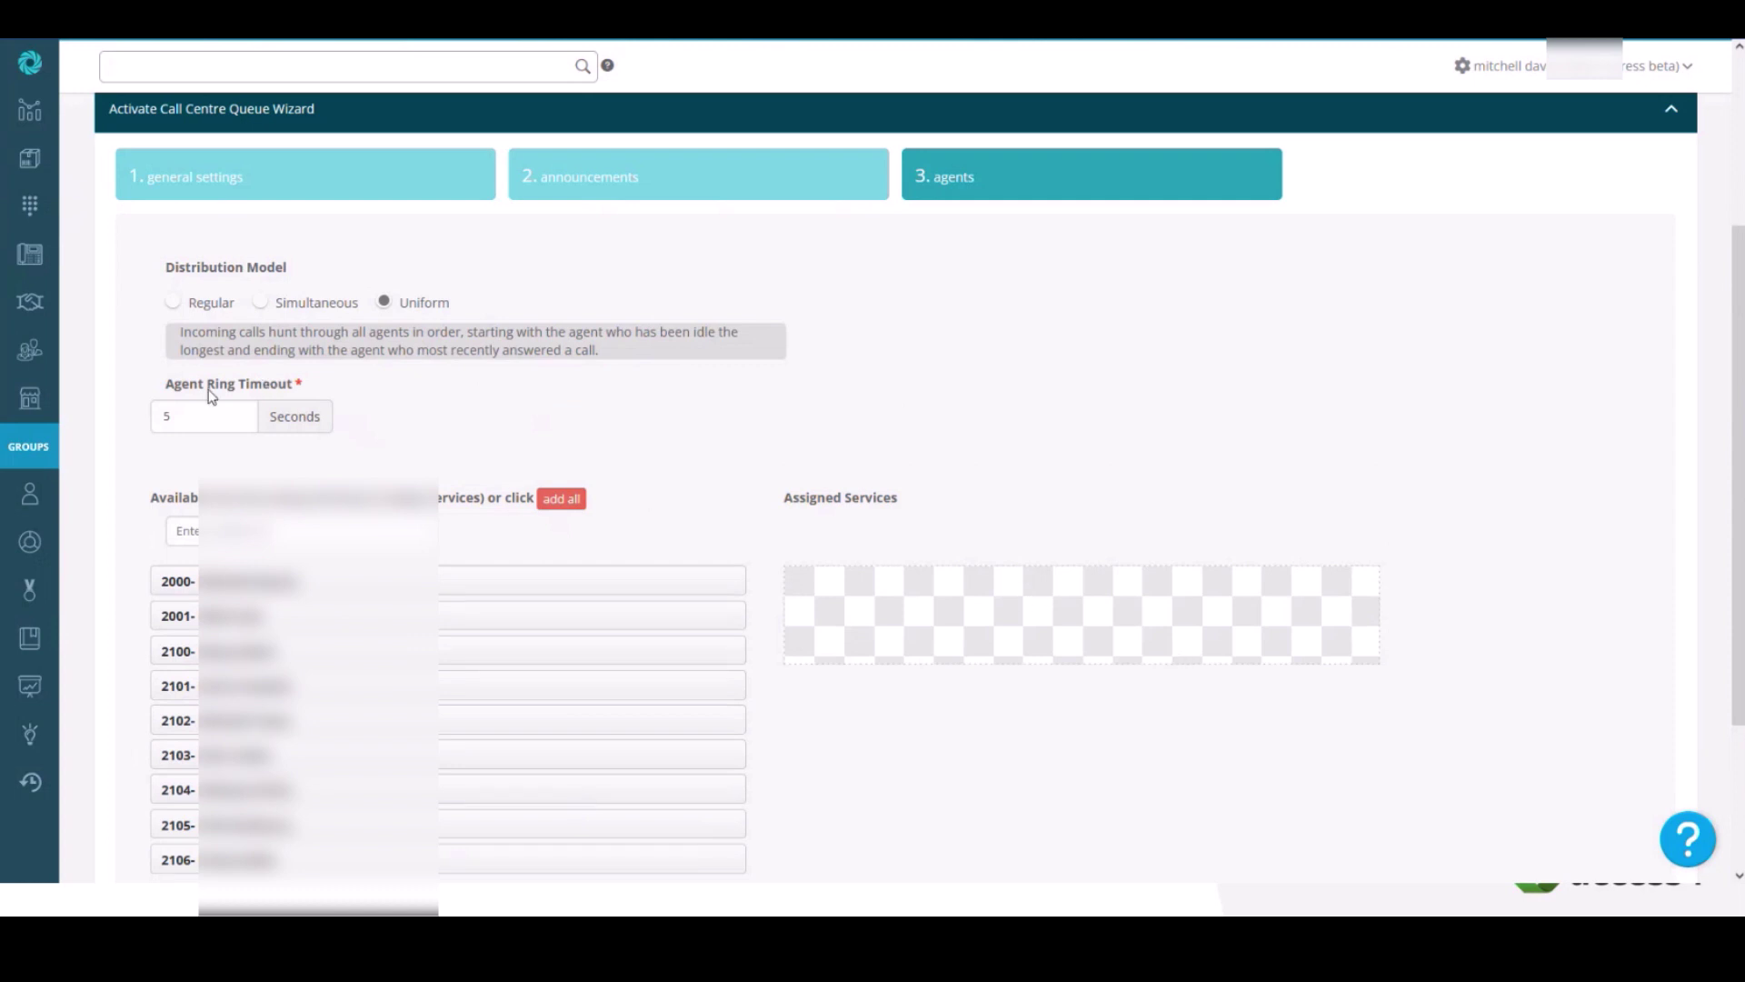
drag(163, 392, 293, 400)
click(519, 426)
Assign all available services to the queue and set its distribution model to Simultaneous
scroll(518, 413, down, 1)
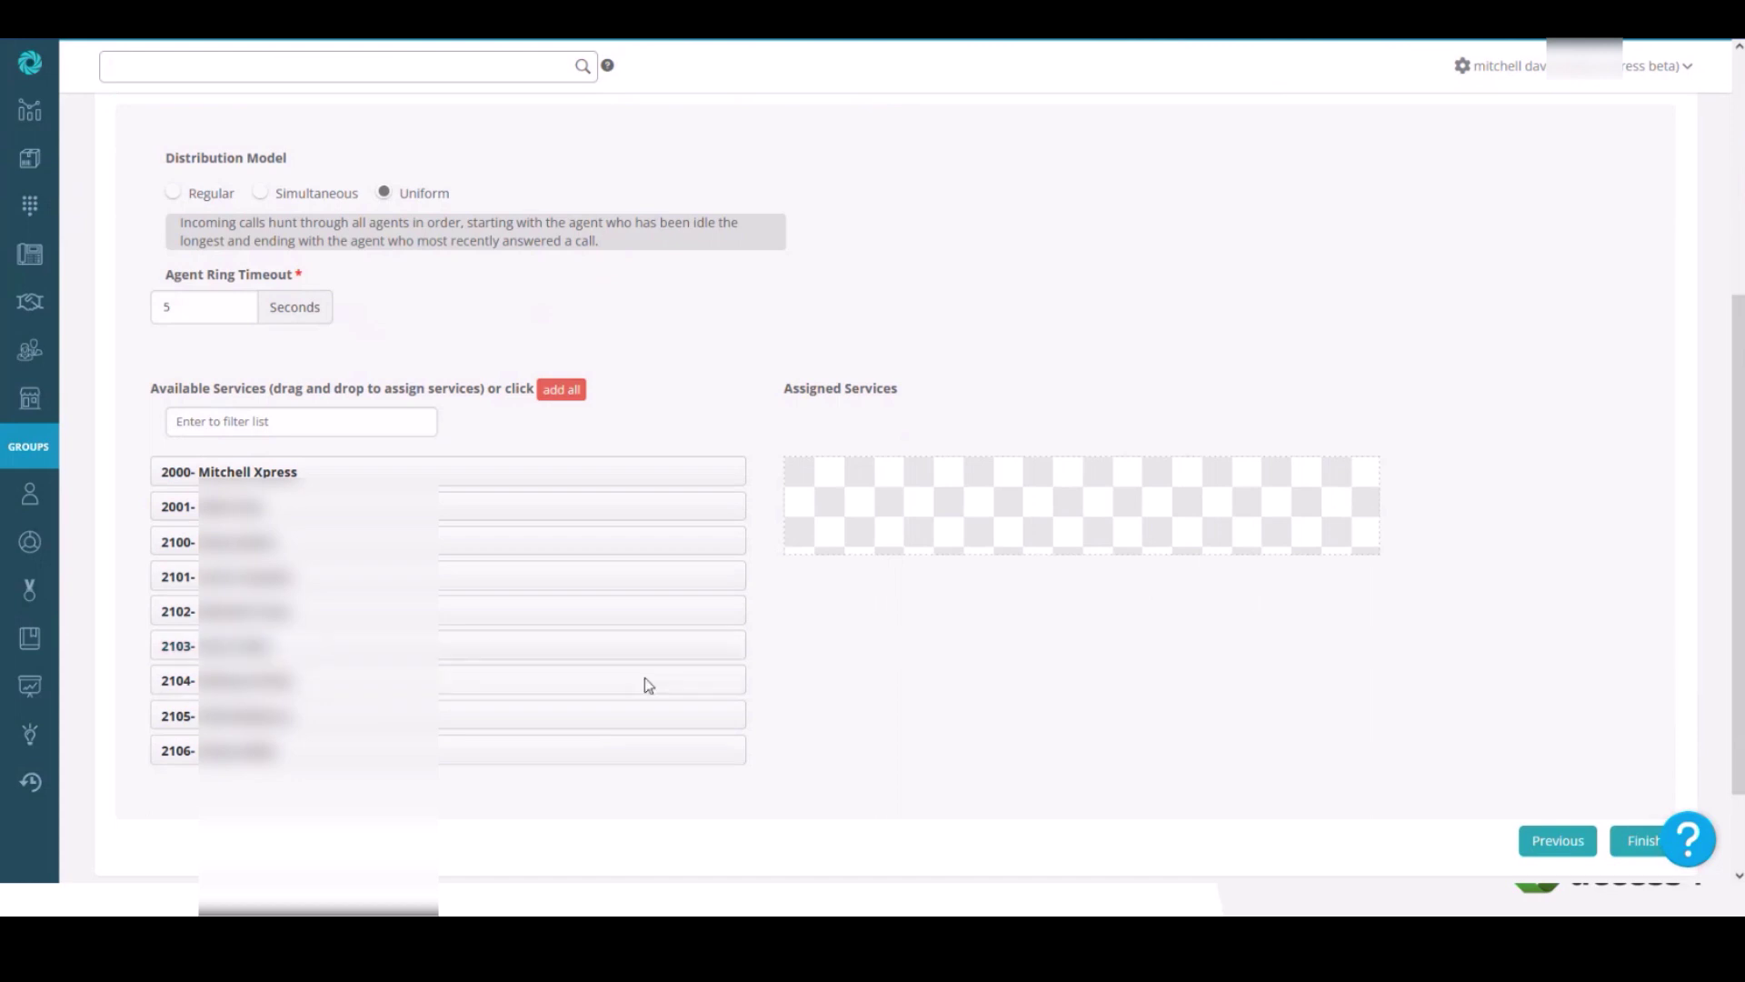
click(559, 391)
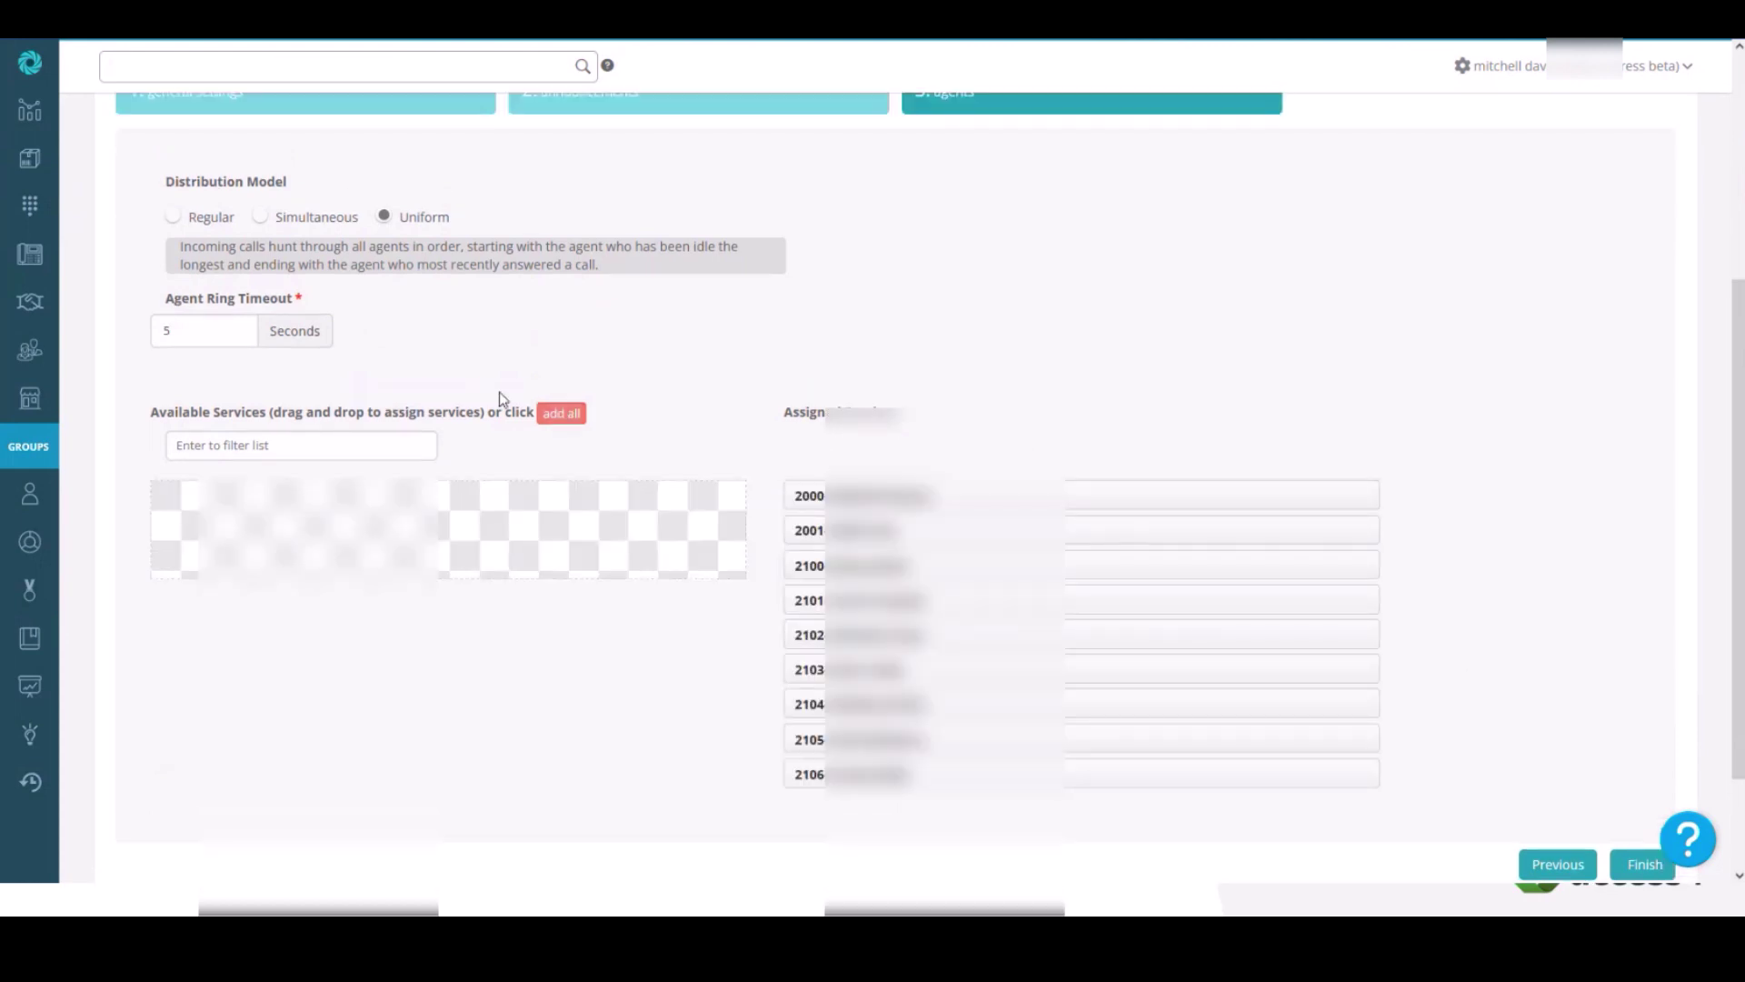
click(289, 217)
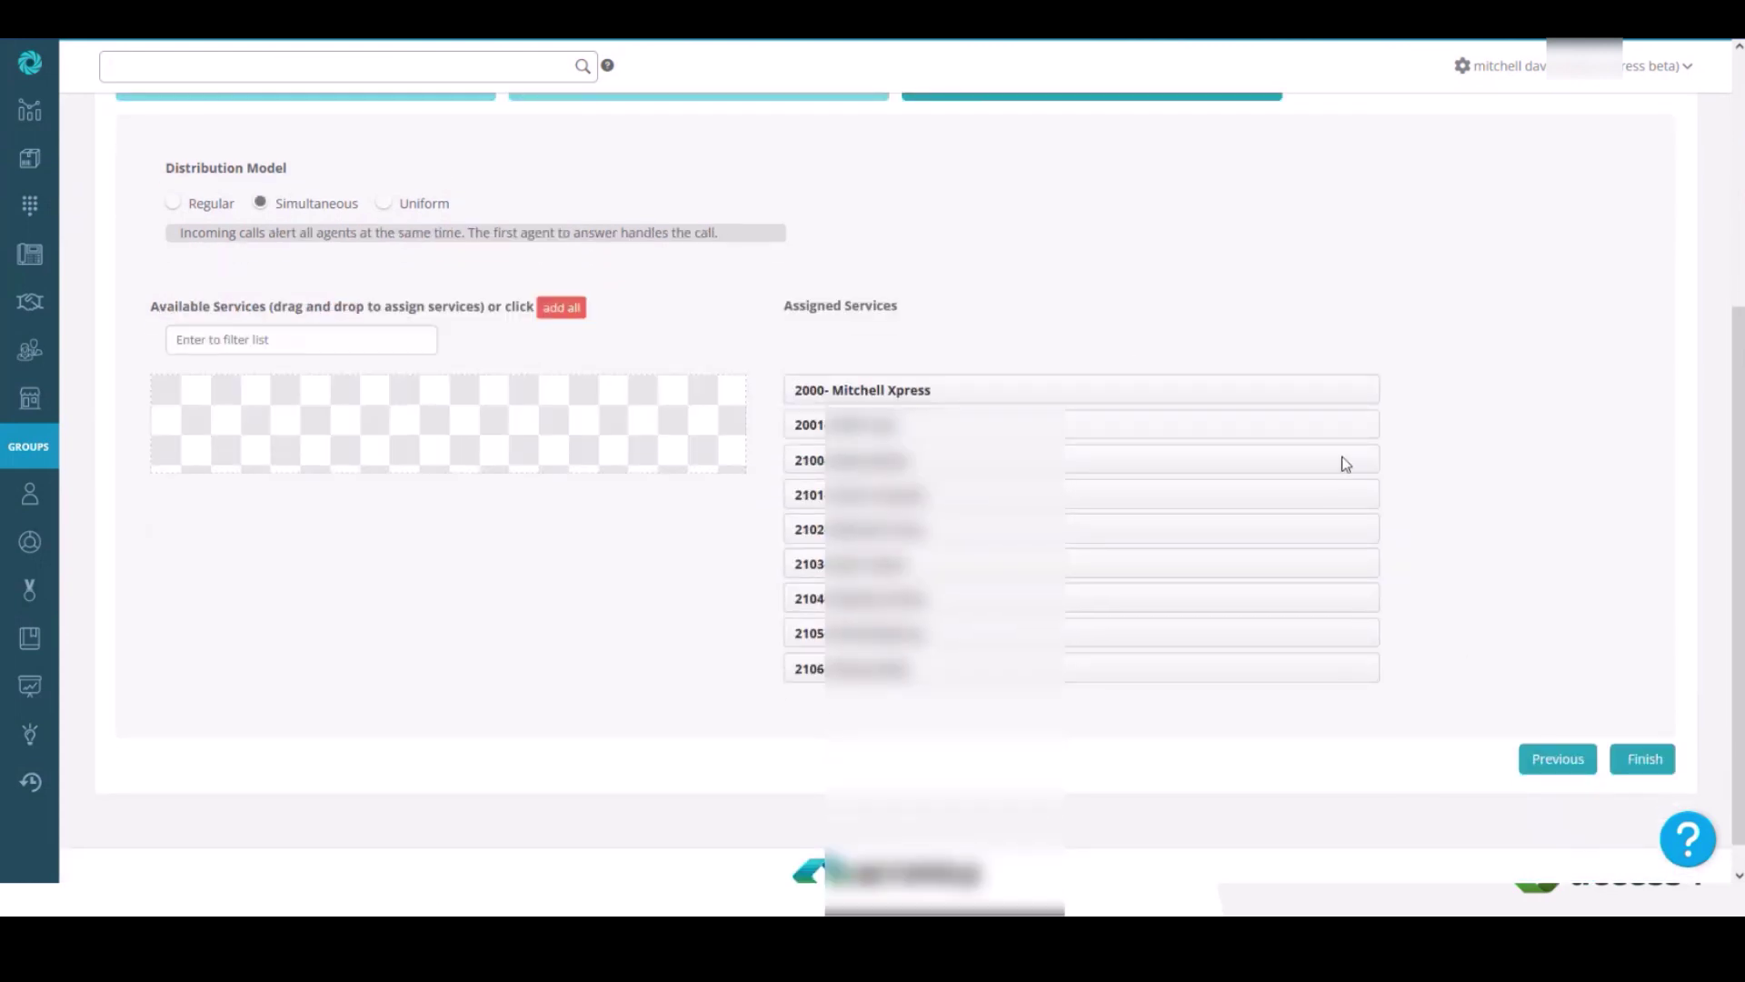
Finish the wizard, submit the new call centre queue and review its summary
click(1632, 727)
scroll(1149, 600, down, 3)
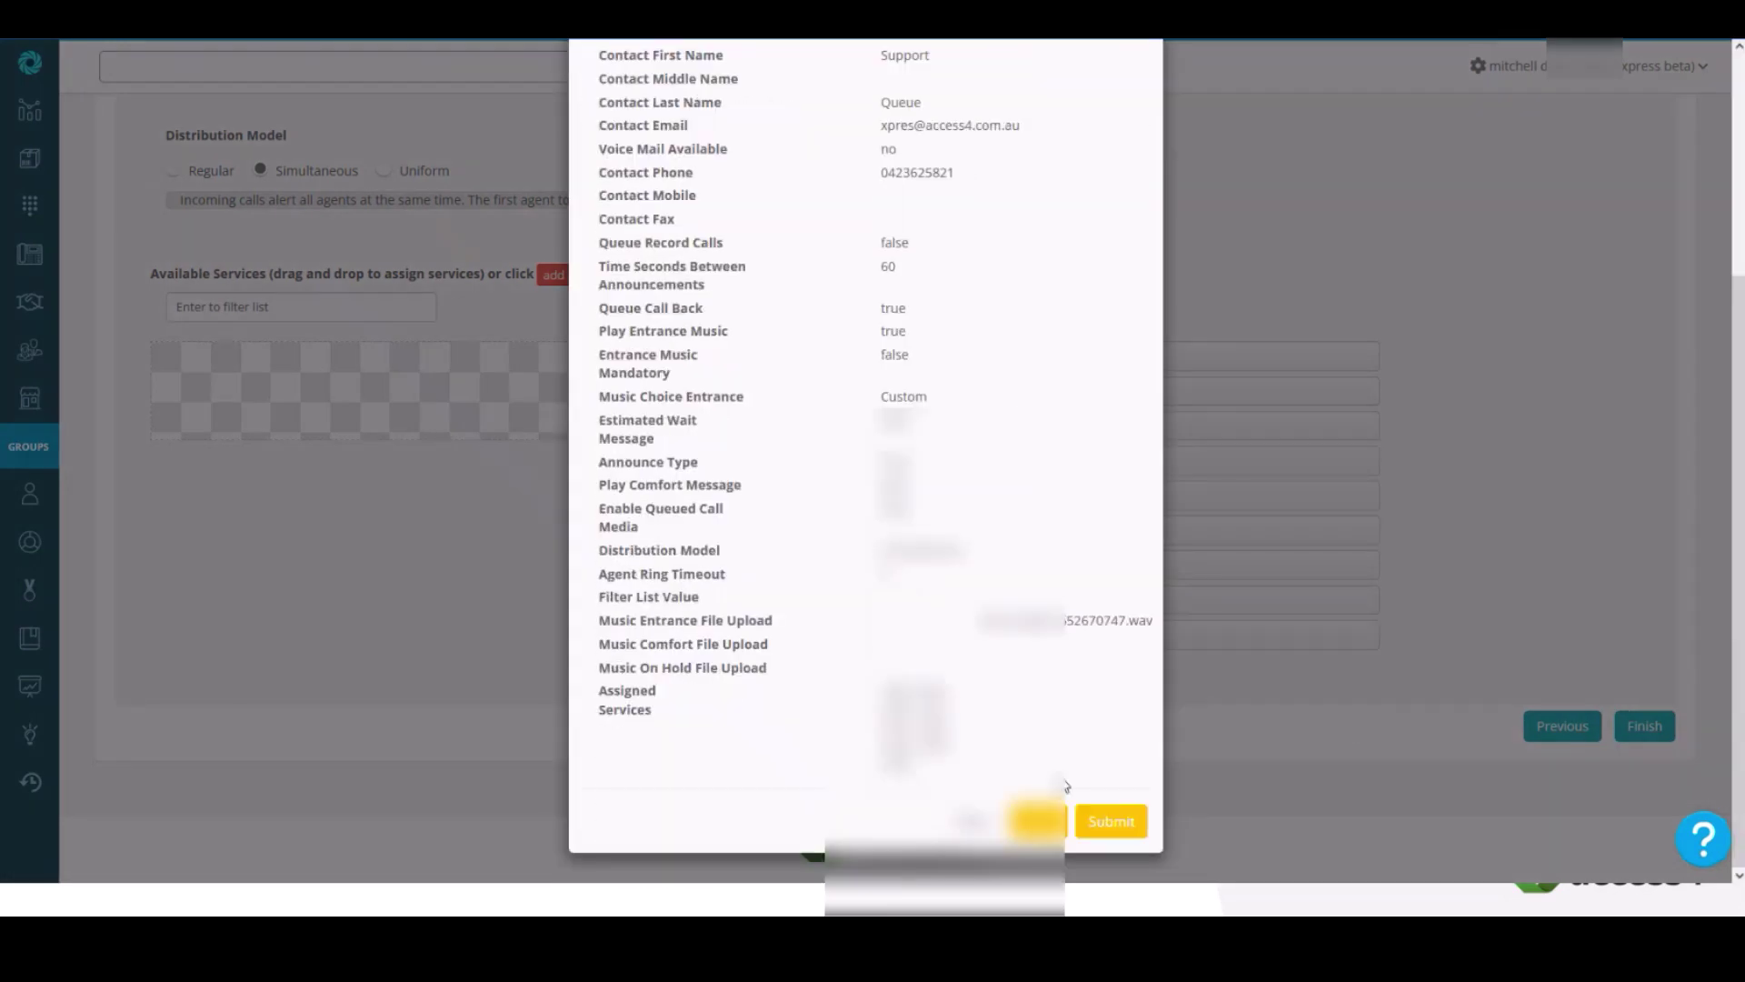
click(1105, 823)
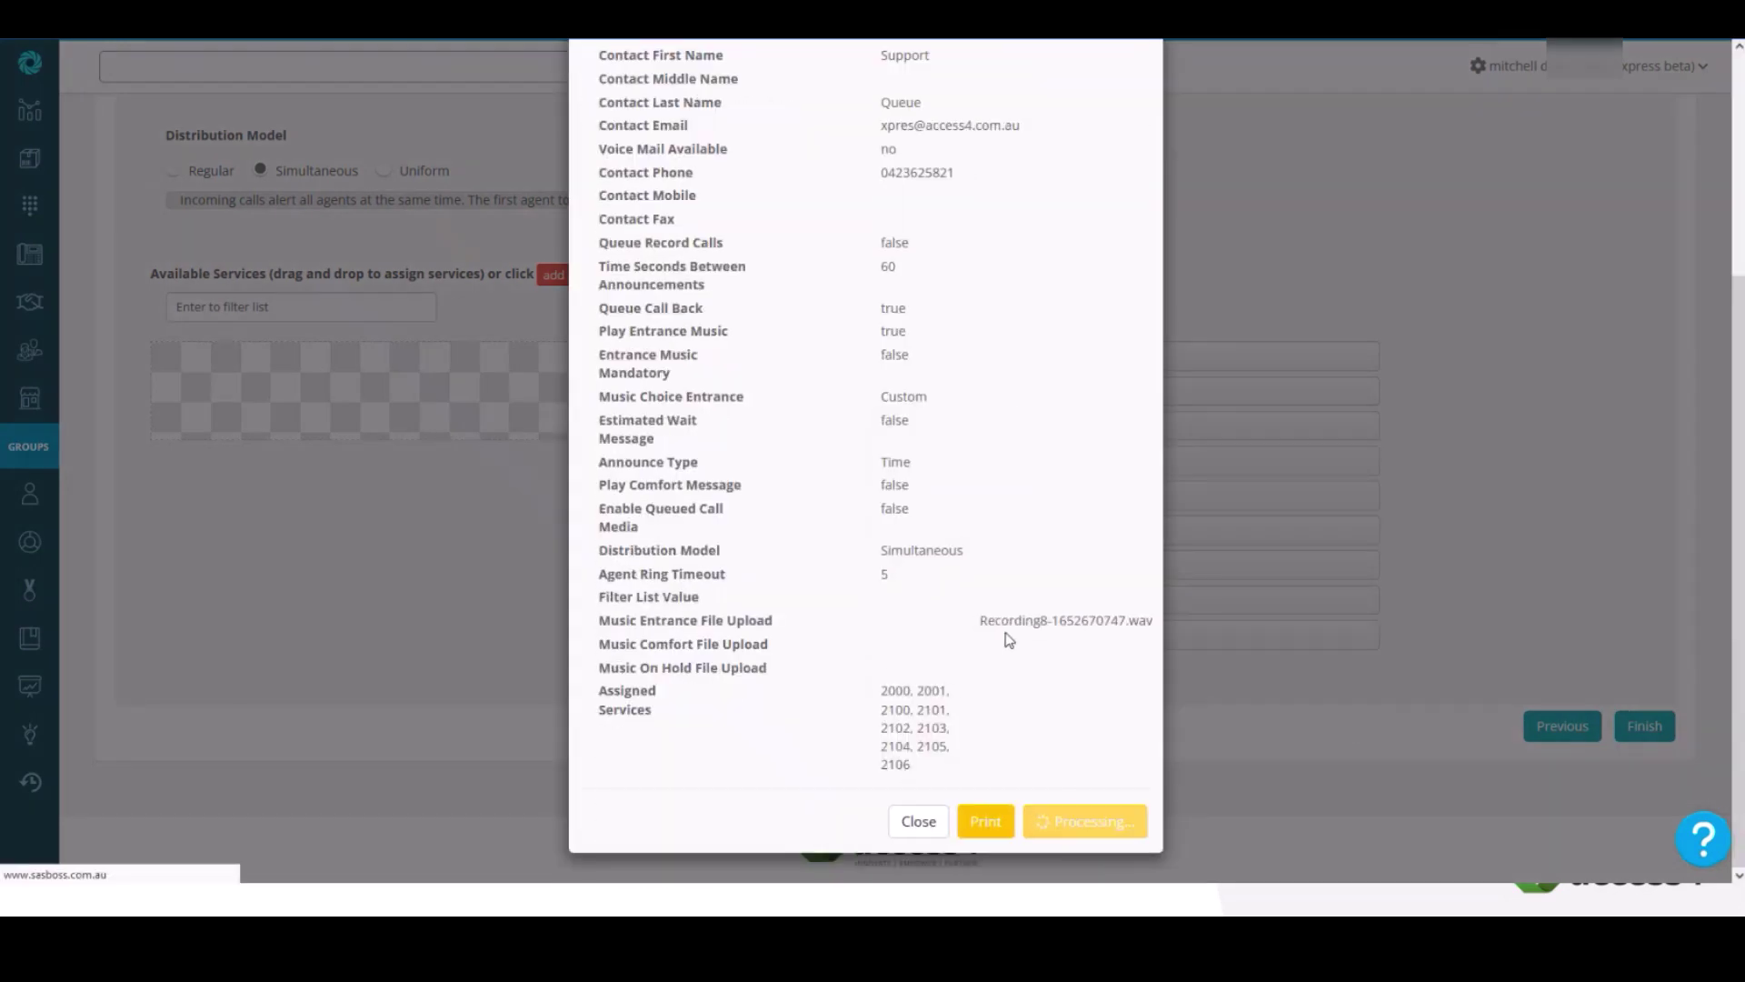
scroll(1005, 634, up, 2)
scroll(867, 575, up, 1)
drag(713, 250, 925, 573)
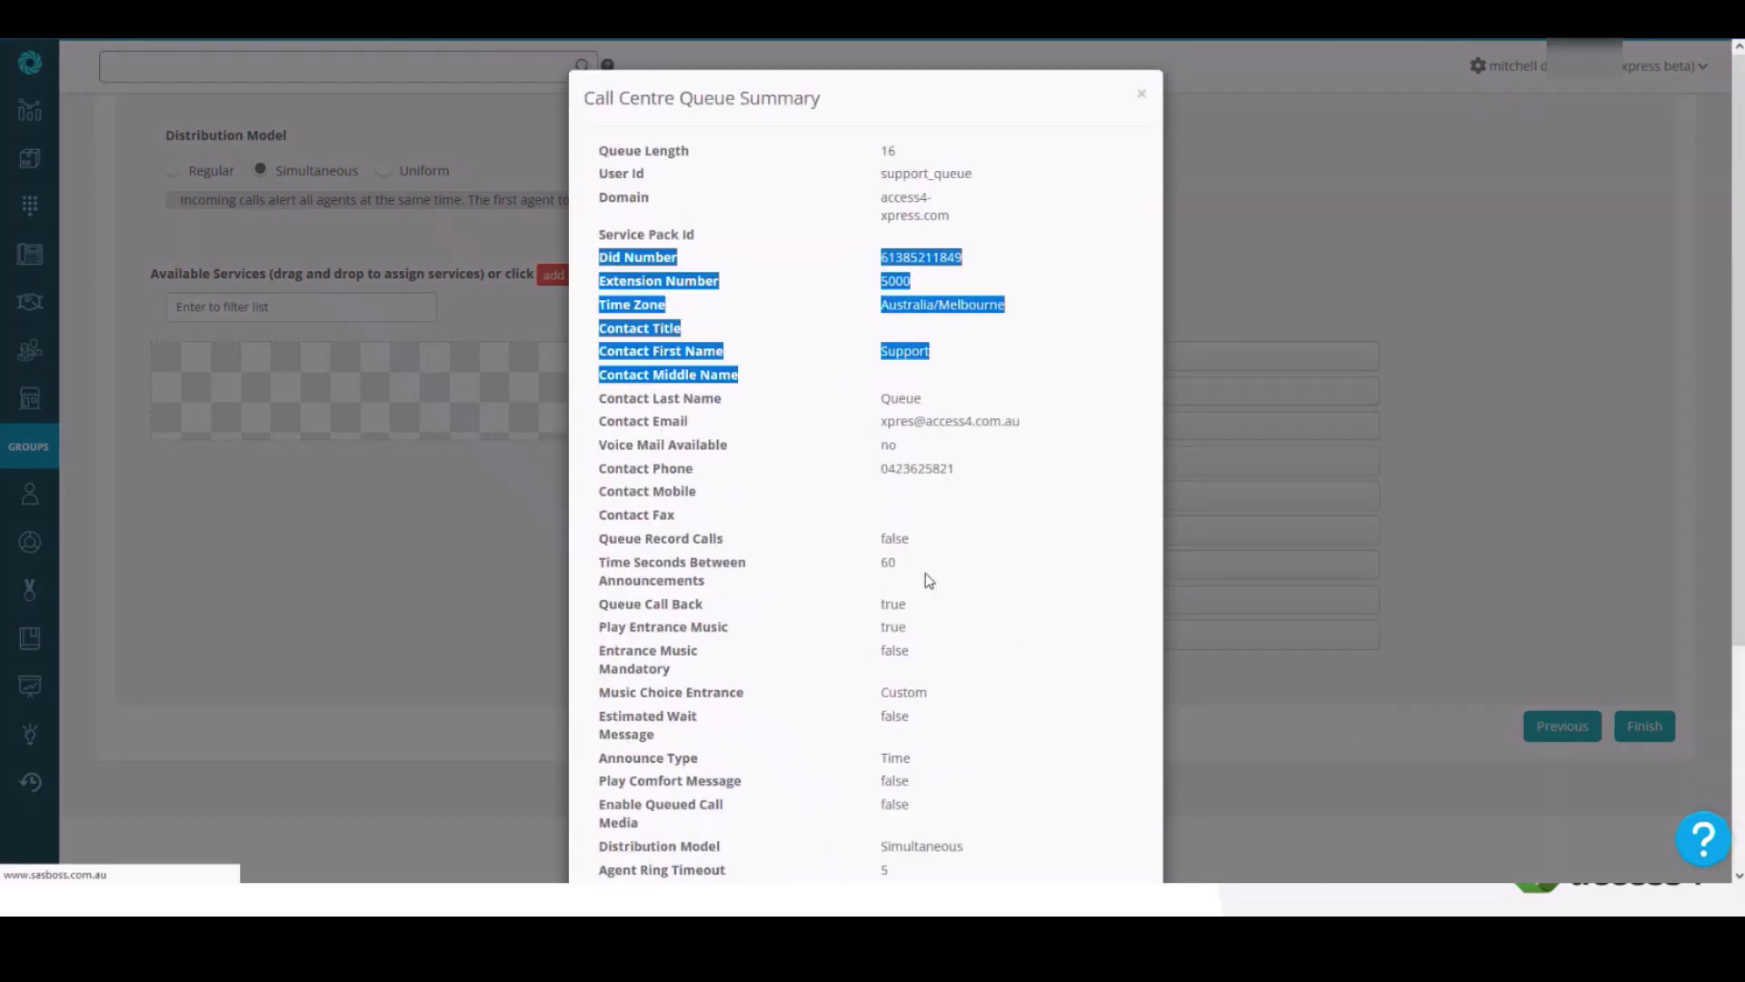